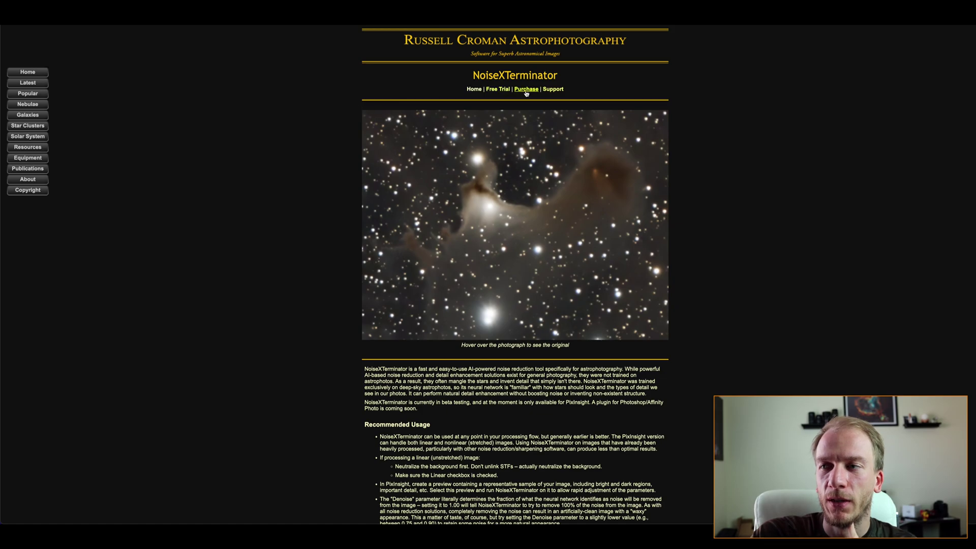
Step: Choose the PixInsight license and proceed to Purchase Now for the permanent license
{"action": "left_click", "coordinate": [514, 163]}
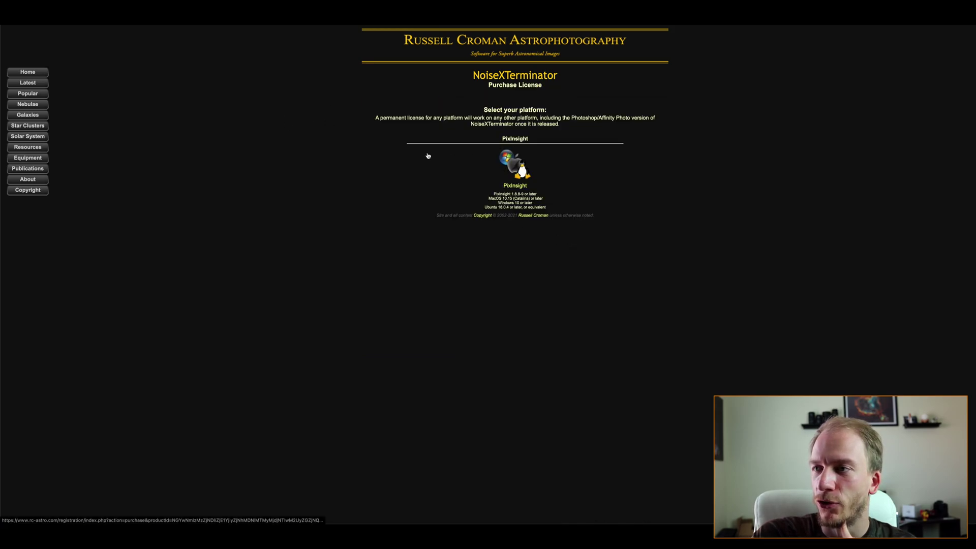
{"action": "scroll", "coordinate": [475, 226], "scroll_direction": "down", "scroll_amount": 2}
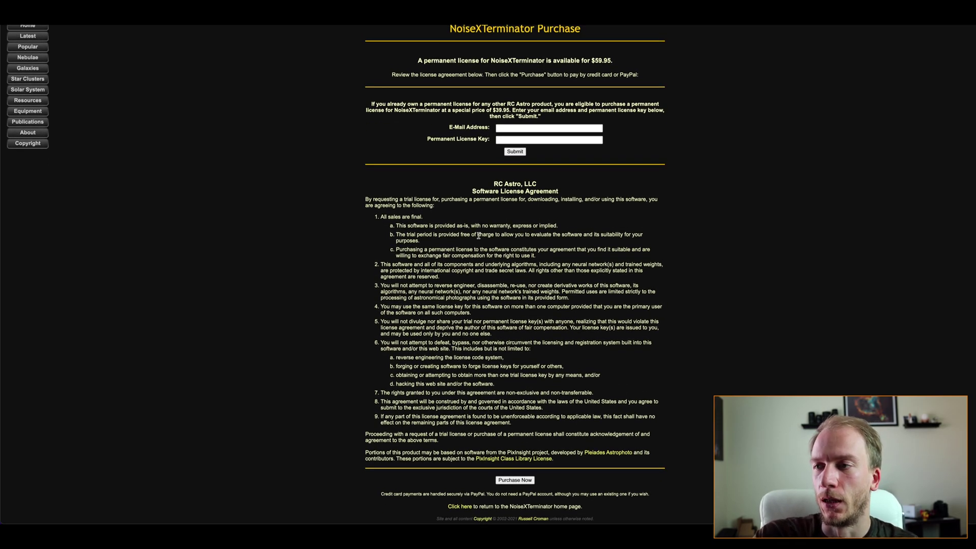
{"action": "left_click", "coordinate": [515, 480]}
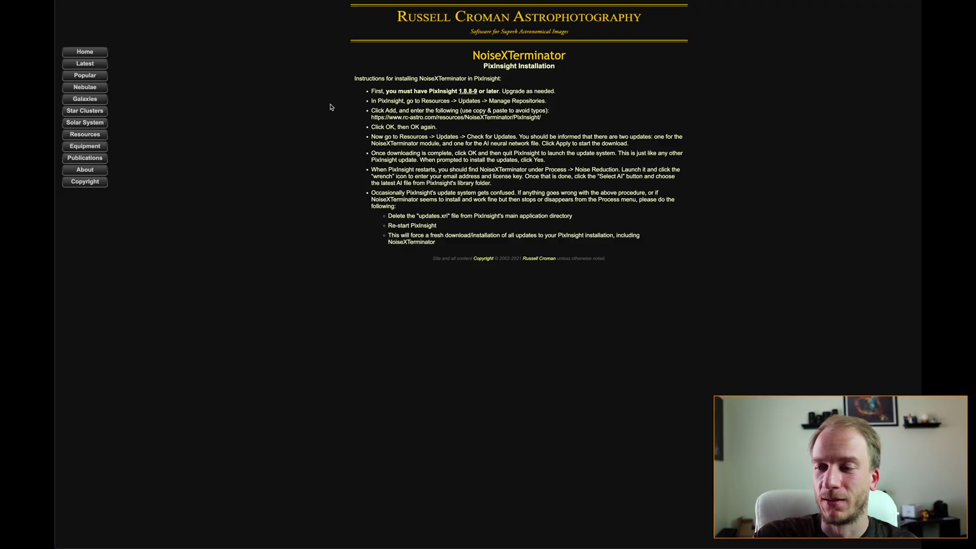
Step: Highlight the installation steps for adding the repository, updating, installing and deleting updates.xri
{"action": "left_click_drag", "start_coordinate": [375, 101], "coordinate": [552, 120]}
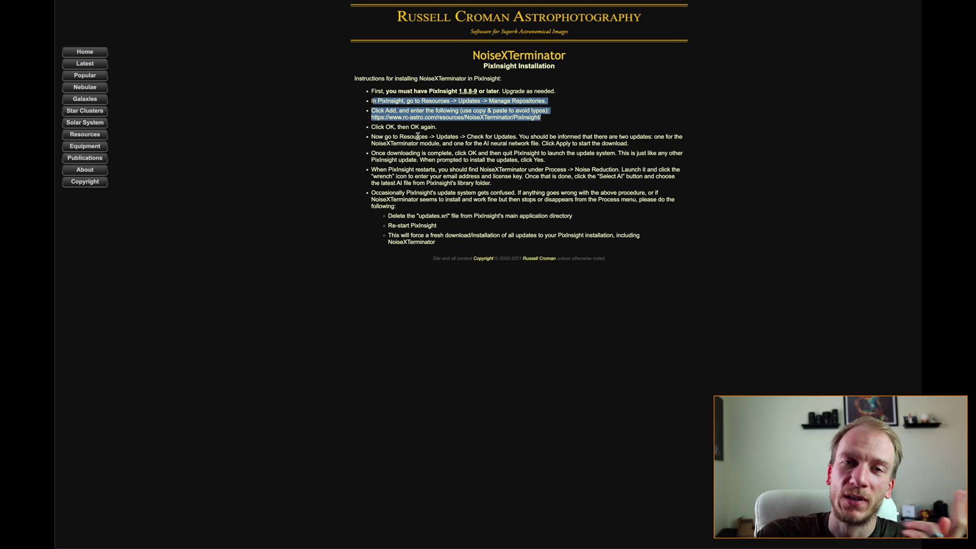
{"action": "left_click_drag", "start_coordinate": [366, 137], "coordinate": [701, 144]}
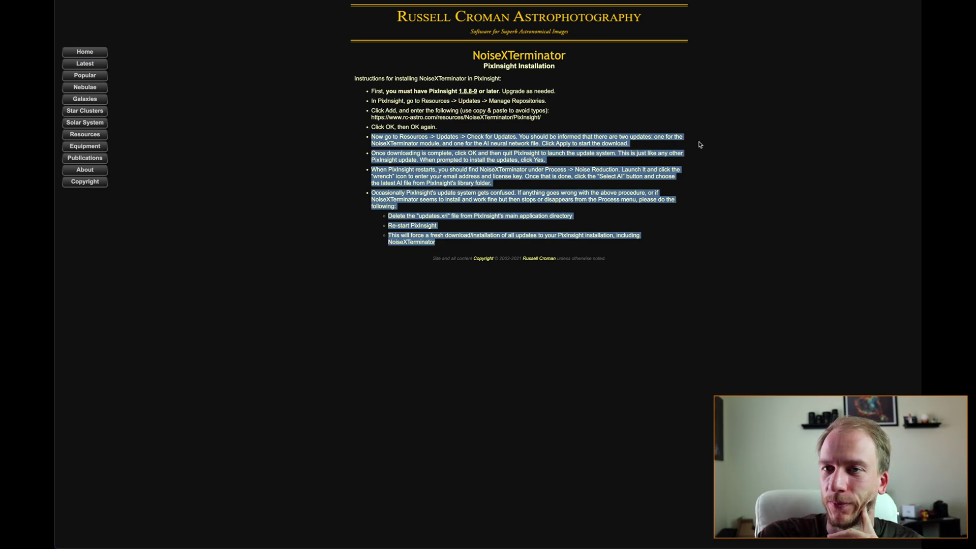
{"action": "left_click", "coordinate": [543, 175]}
{"action": "left_click", "coordinate": [387, 216]}
{"action": "left_click_drag", "start_coordinate": [388, 216], "coordinate": [578, 217]}
{"action": "left_click", "coordinate": [553, 219]}
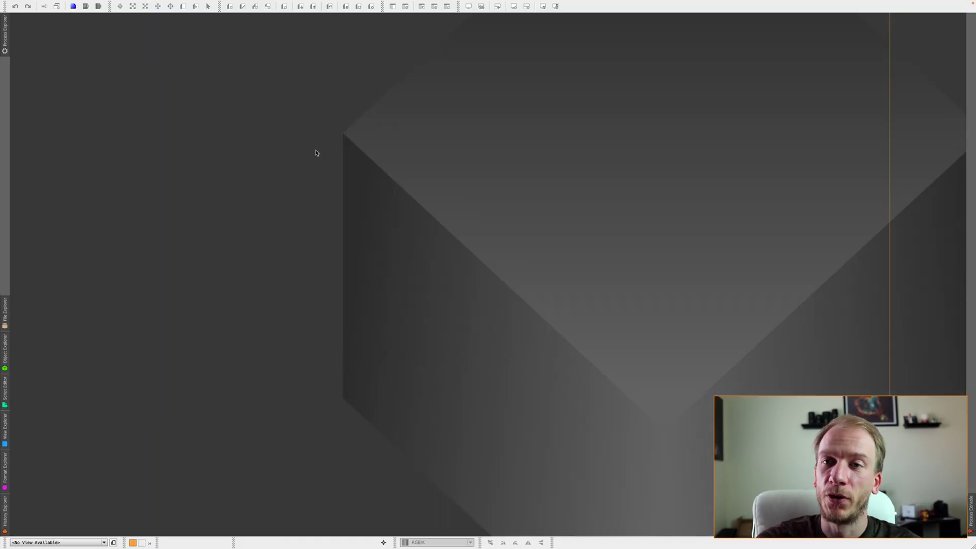
Step: View PixInsight's version information, then close the splash screen
{"action": "mouse_move", "coordinate": [92, 6]}
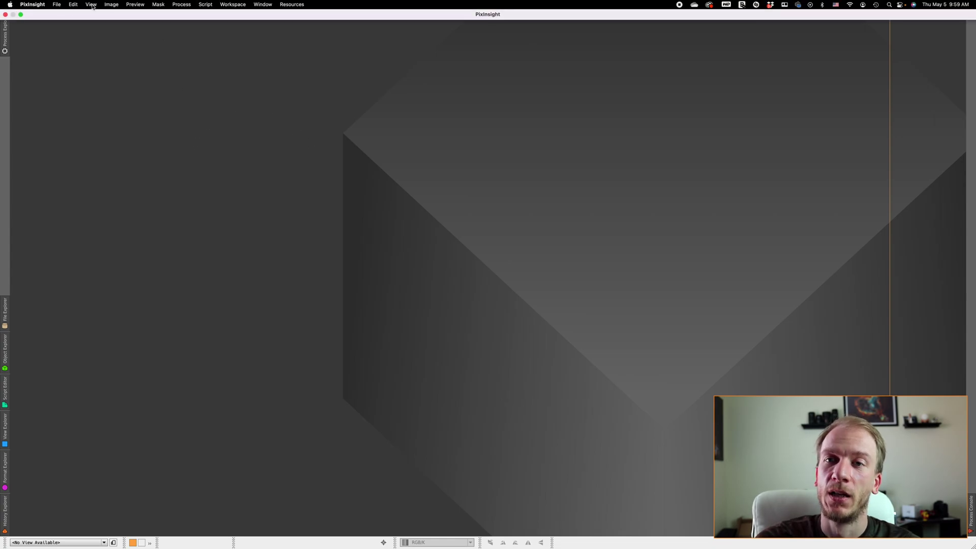
{"action": "left_click", "coordinate": [31, 4]}
{"action": "left_click", "coordinate": [32, 16]}
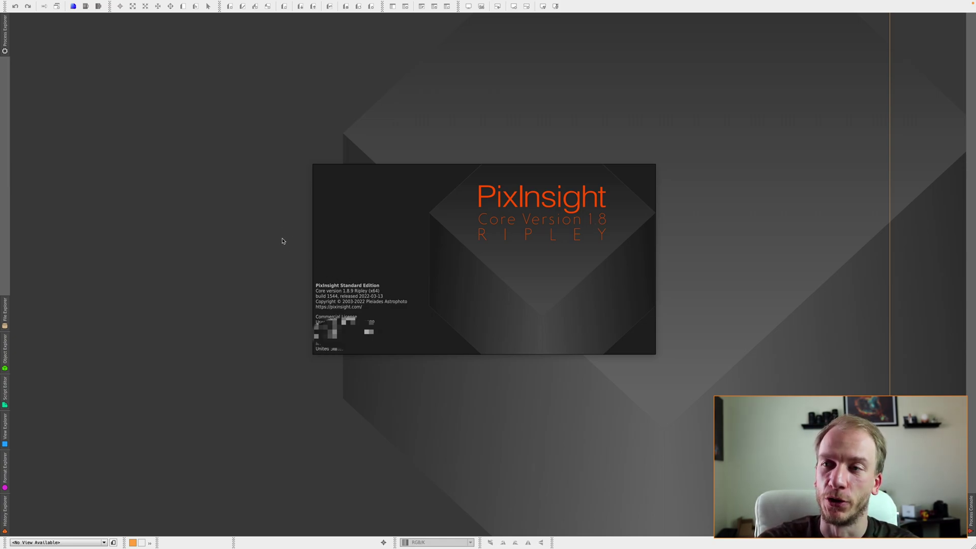
{"action": "left_click", "coordinate": [564, 153]}
Step: Add a new update repository in Manage Repositories using the rc-astro URL
{"action": "left_click", "coordinate": [292, 5]}
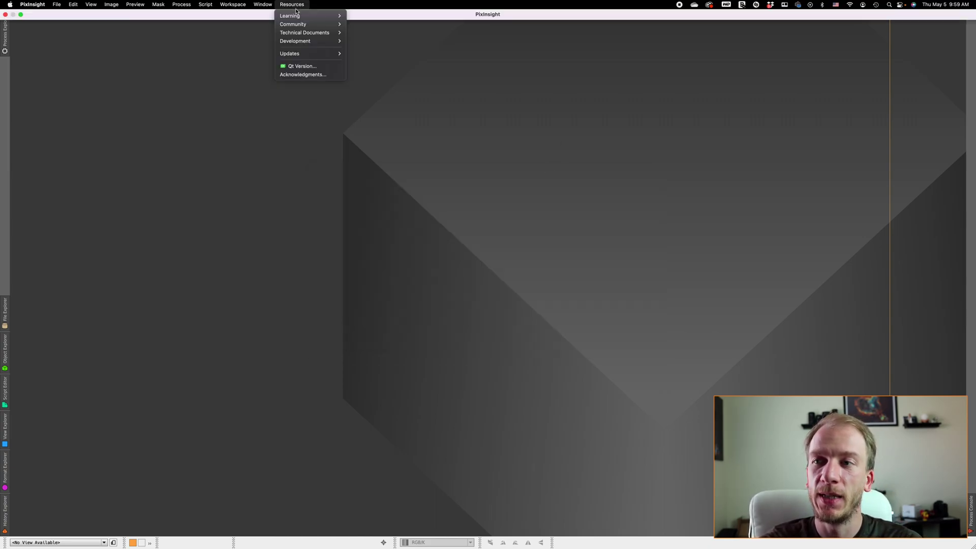
{"action": "mouse_move", "coordinate": [296, 55]}
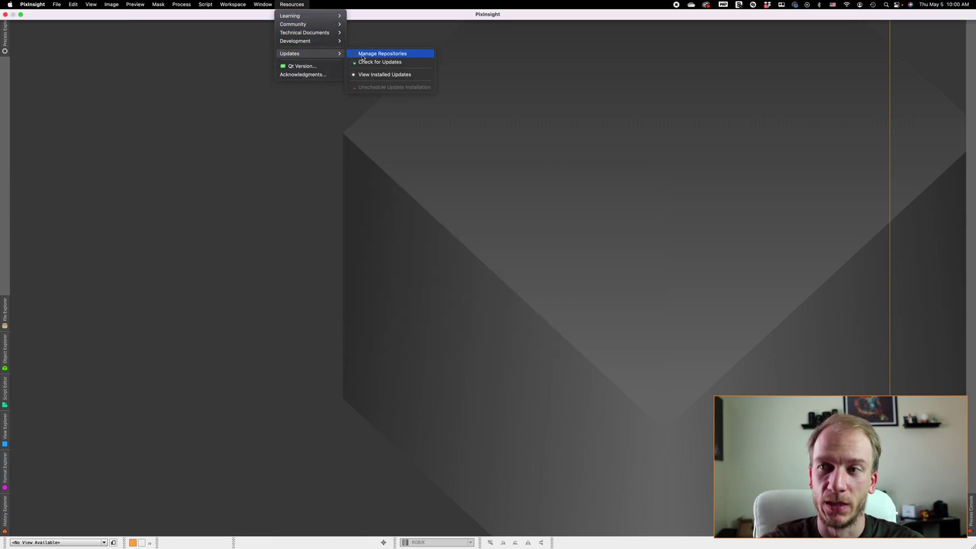
{"action": "left_click", "coordinate": [385, 55]}
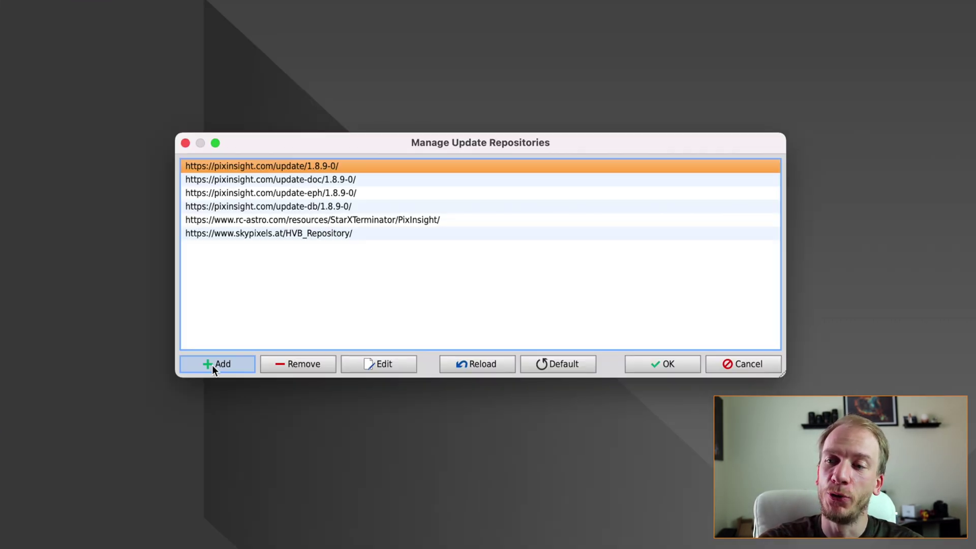
{"action": "left_click", "coordinate": [348, 321]}
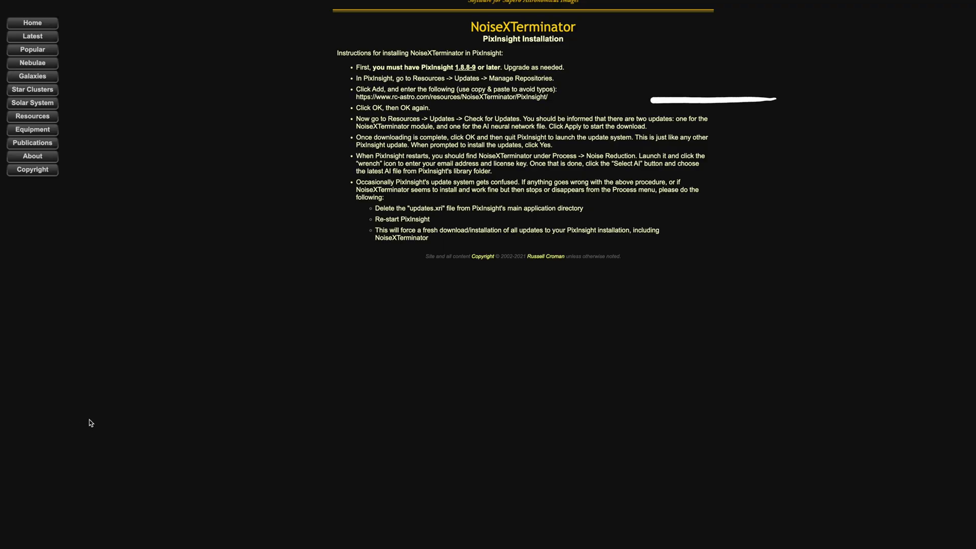
{"action": "left_click_drag", "start_coordinate": [356, 78], "coordinate": [557, 102]}
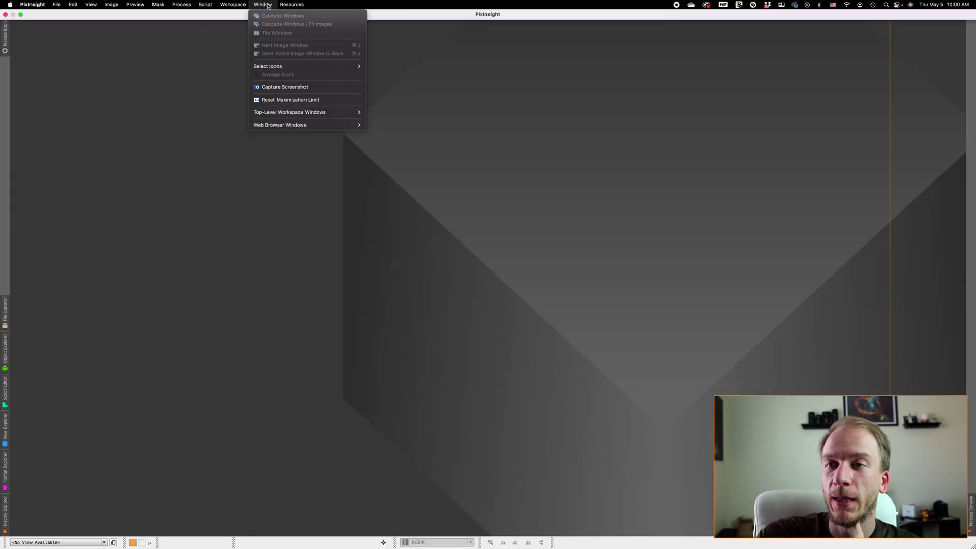
Step: Run Resources > Updates > Check for Updates
{"action": "mouse_move", "coordinate": [292, 4]}
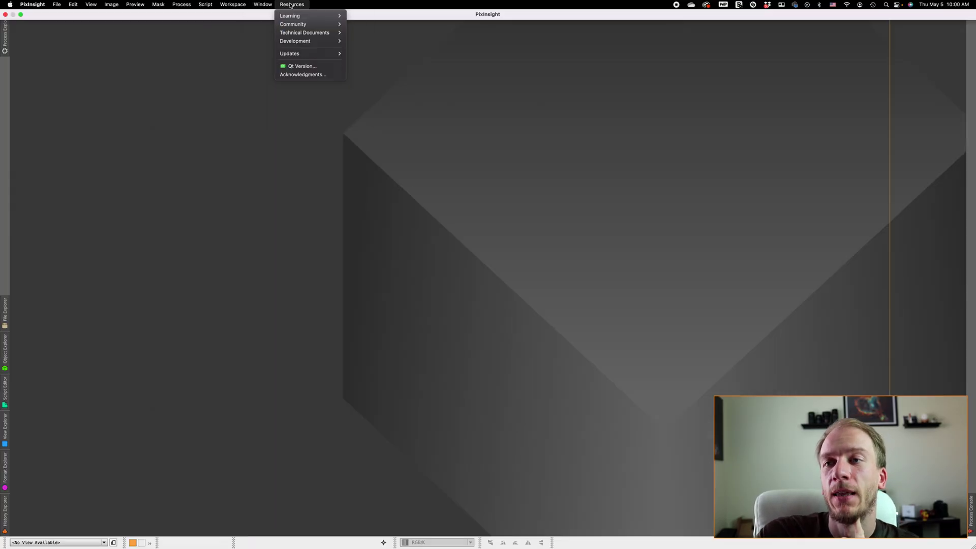
{"action": "mouse_move", "coordinate": [322, 53]}
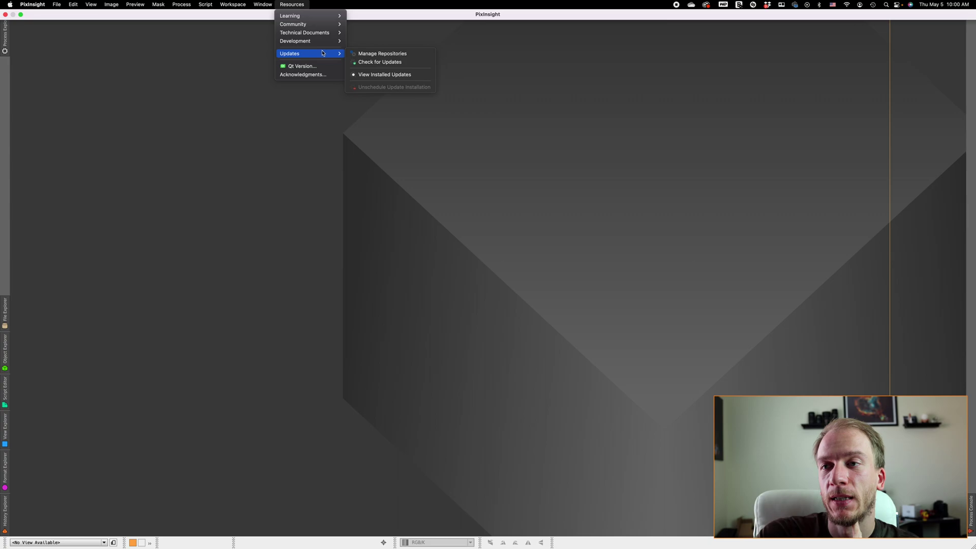
{"action": "left_click", "coordinate": [357, 61]}
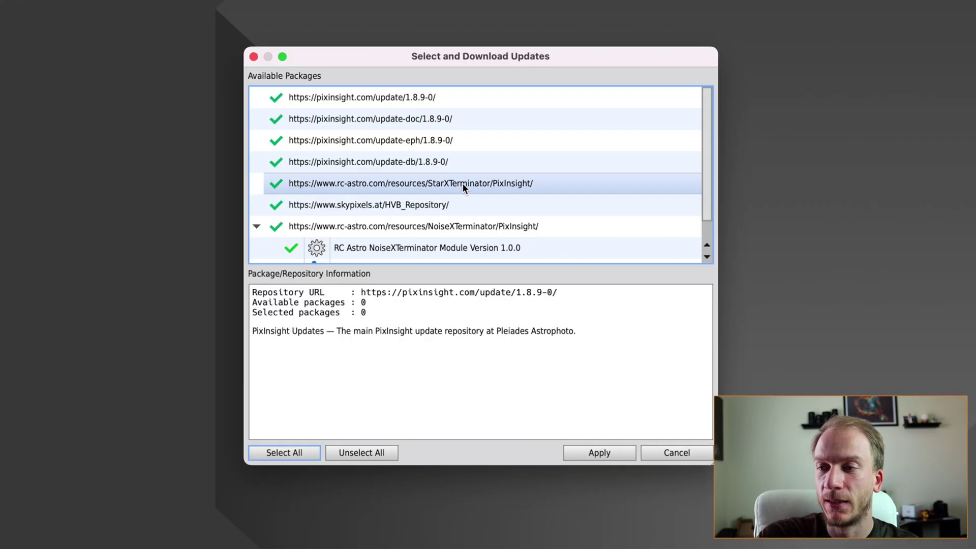
Step: Download the NoiseXTerminator module and AI packages and dismiss the download summary
{"action": "scroll", "coordinate": [463, 187], "scroll_direction": "down", "scroll_amount": 1}
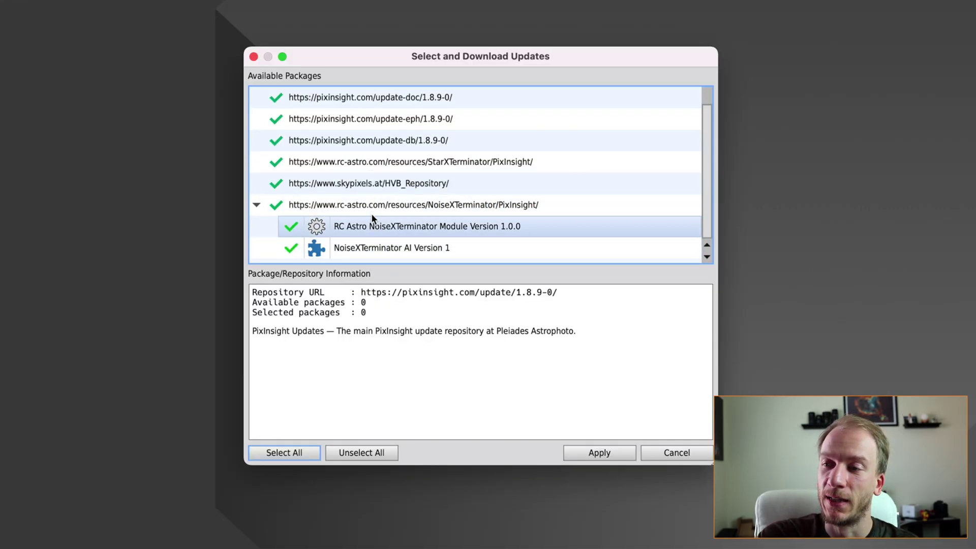
{"action": "left_click", "coordinate": [620, 457]}
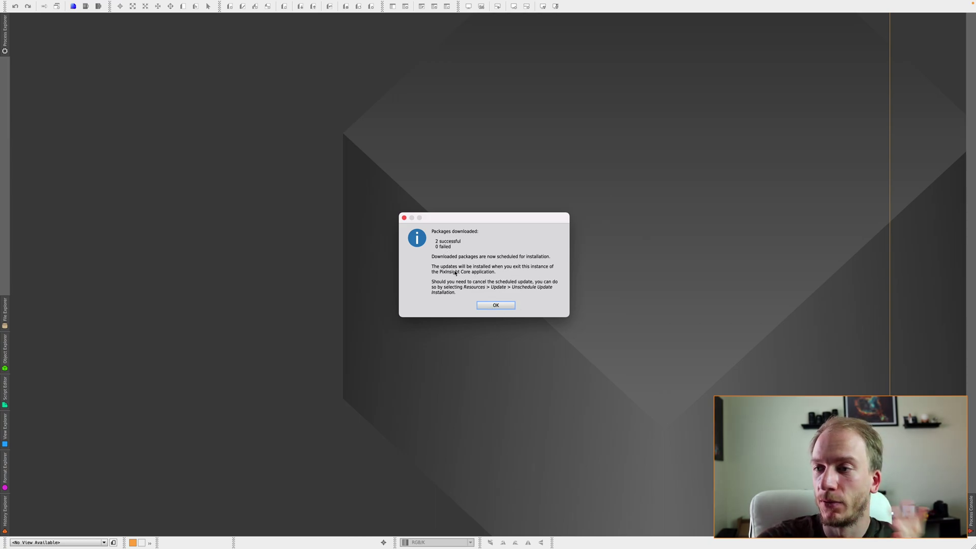
{"action": "left_click", "coordinate": [499, 306]}
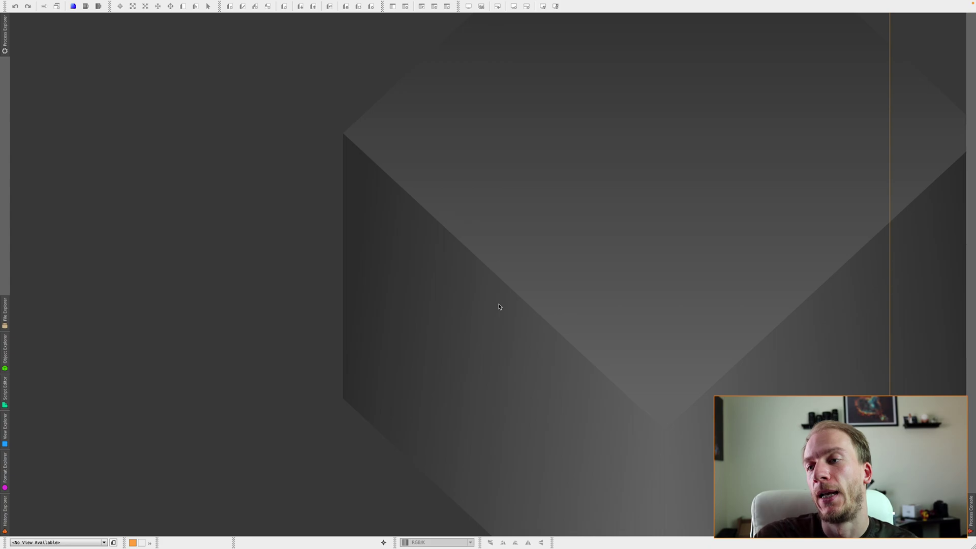
Step: Quit PixInsight to install the updates, restart, and confirm the success message
{"action": "mouse_move", "coordinate": [21, 9]}
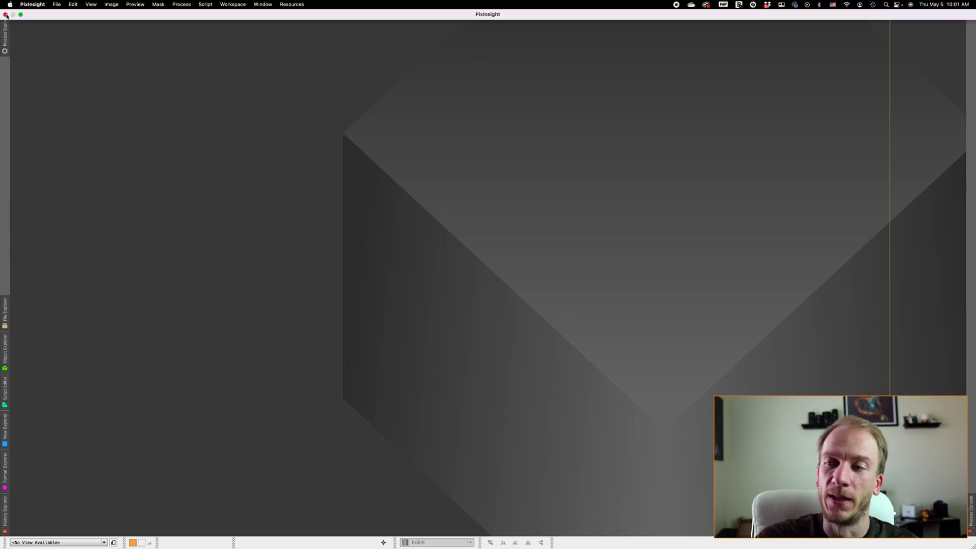
{"action": "left_click", "coordinate": [5, 15]}
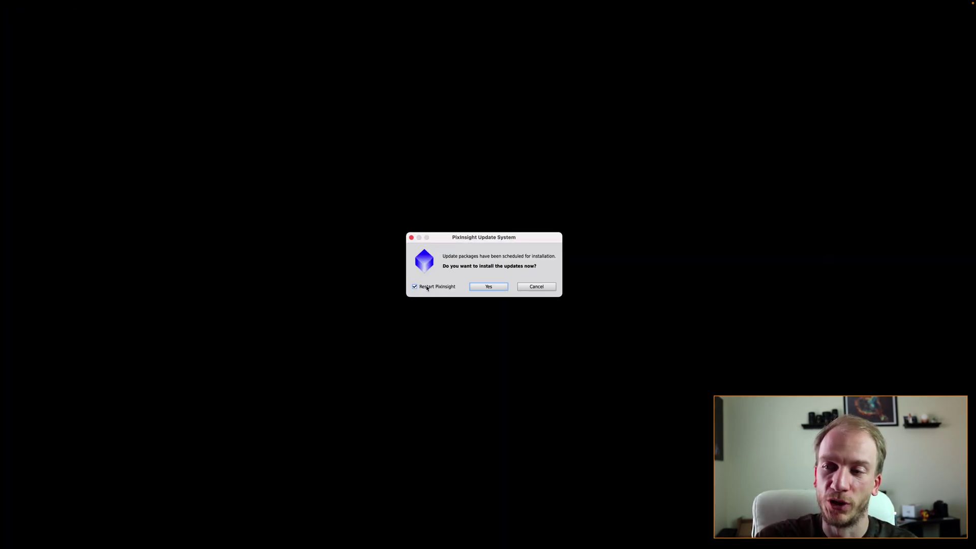
{"action": "left_click", "coordinate": [489, 286]}
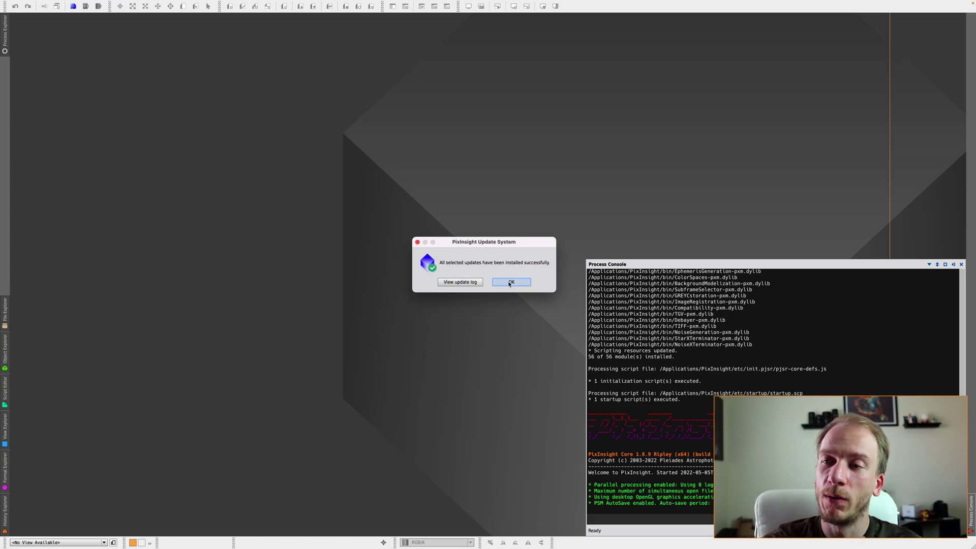
{"action": "left_click", "coordinate": [508, 283]}
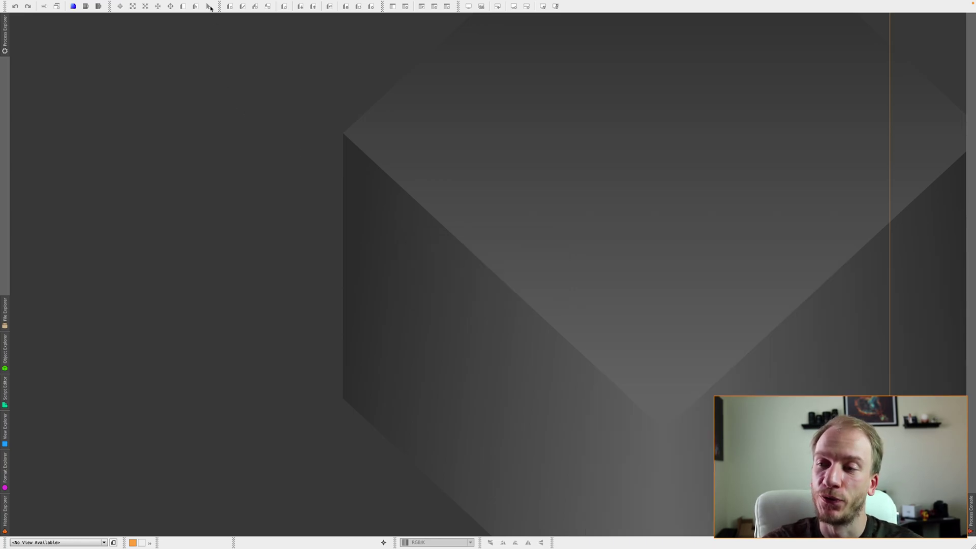
Step: Launch NoiseXTerminator from the Process menu and move its panel up and right
{"action": "left_click", "coordinate": [178, 5]}
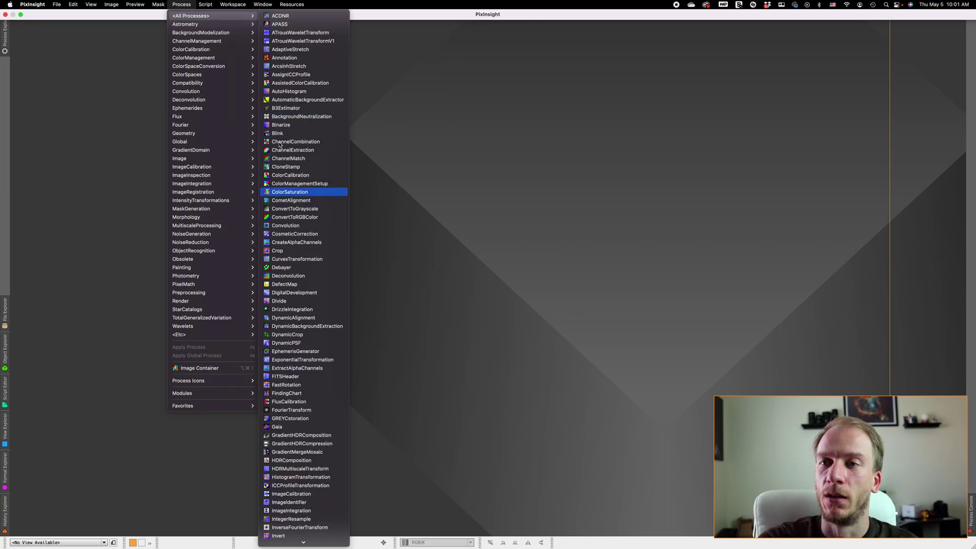
{"action": "mouse_move", "coordinate": [177, 161]}
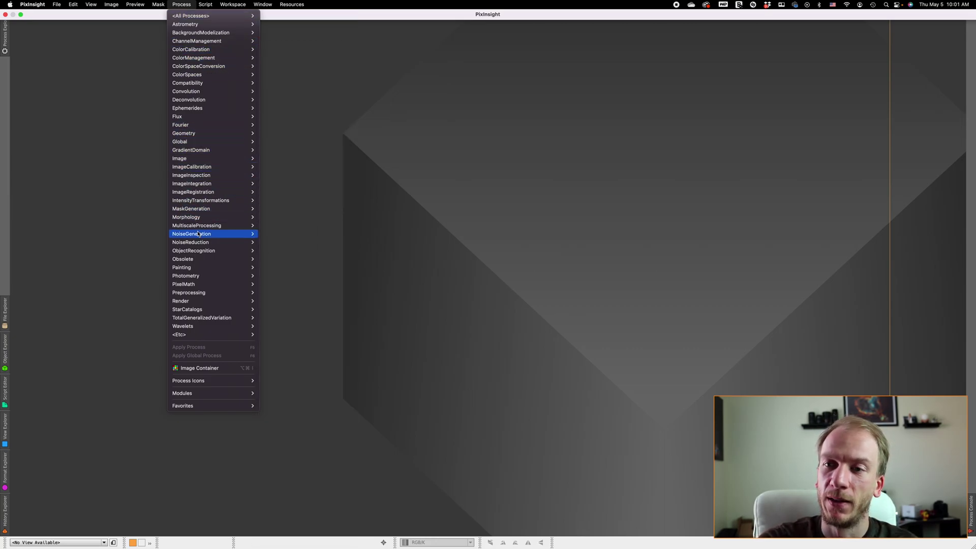
{"action": "mouse_move", "coordinate": [196, 237]}
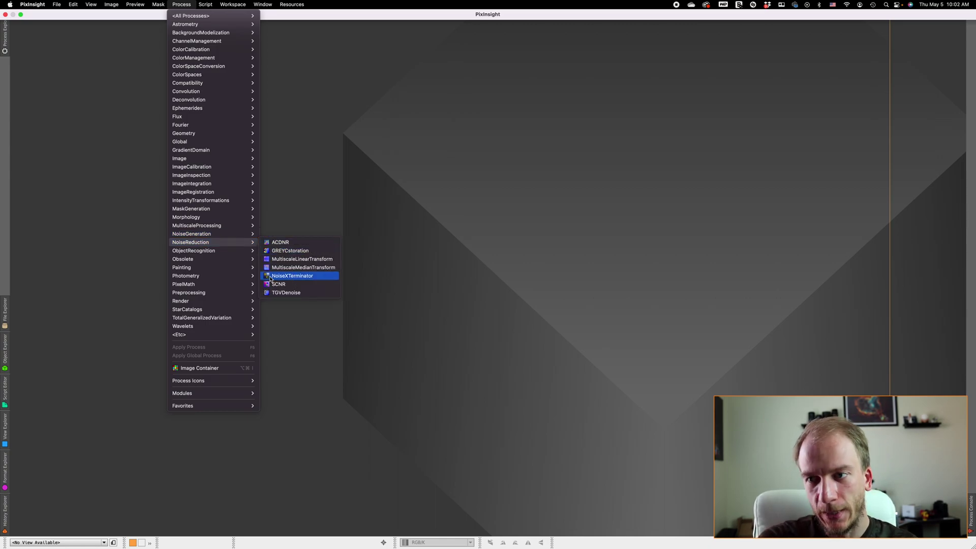
{"action": "left_click", "coordinate": [324, 277]}
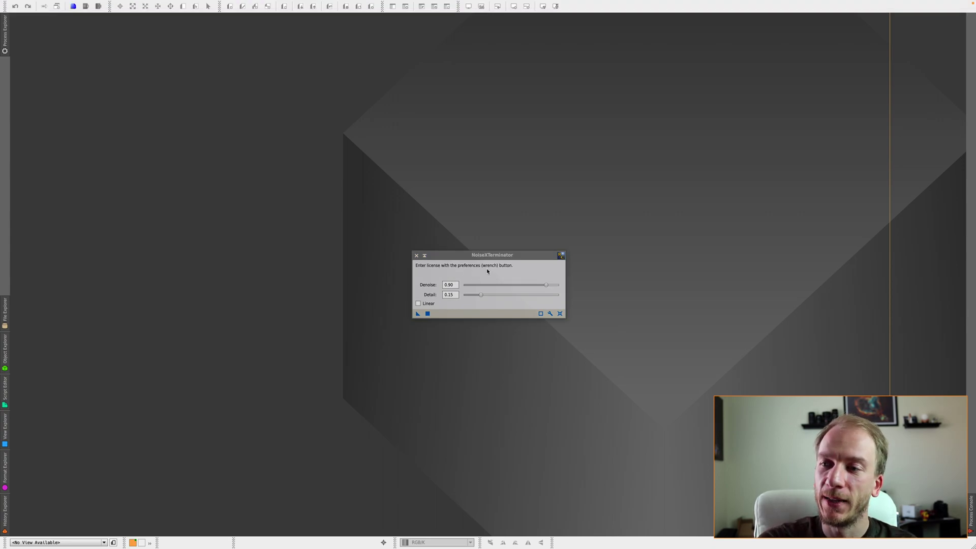
{"action": "left_click_drag", "start_coordinate": [483, 257], "coordinate": [587, 119]}
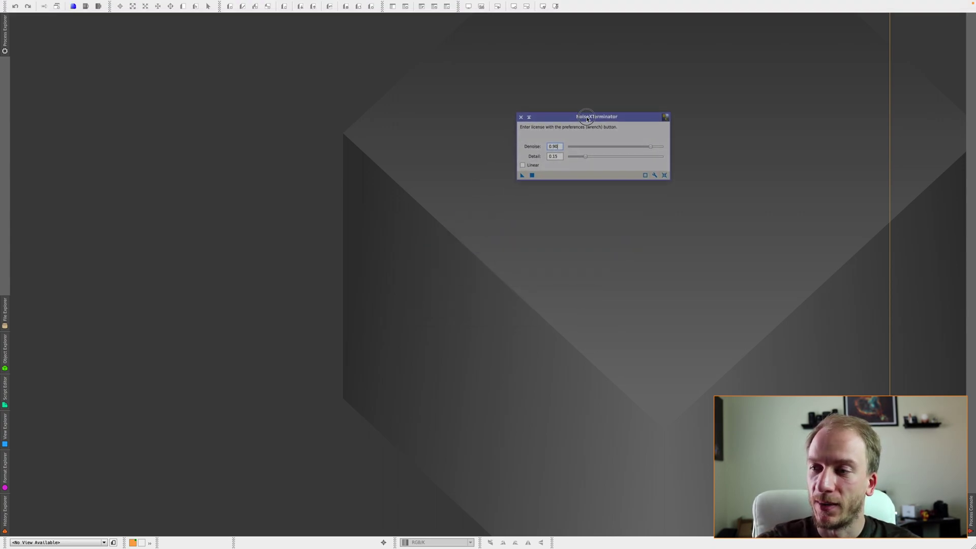
Step: Acknowledge the permanent licence notice in the license settings and move the panel aside
{"action": "left_click", "coordinate": [655, 175]}
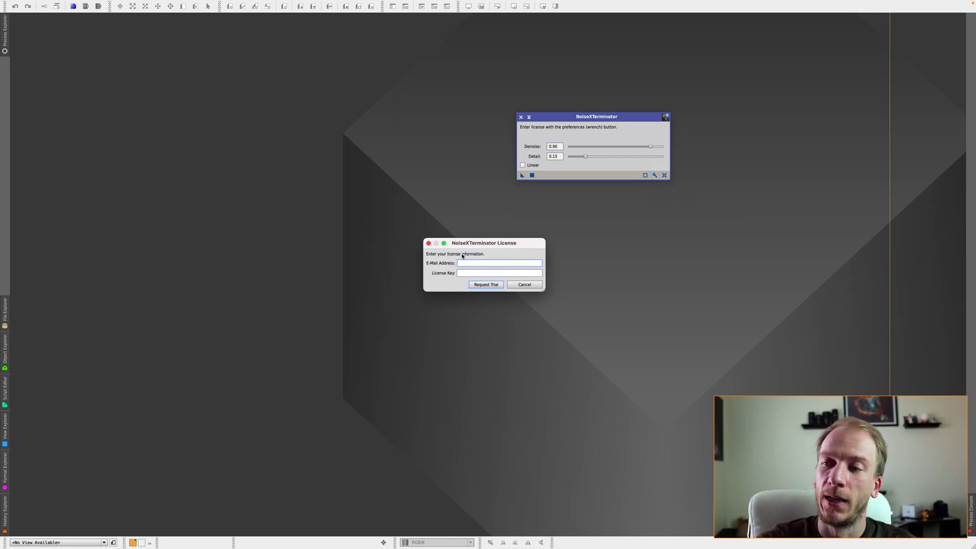
{"action": "left_click", "coordinate": [466, 272]}
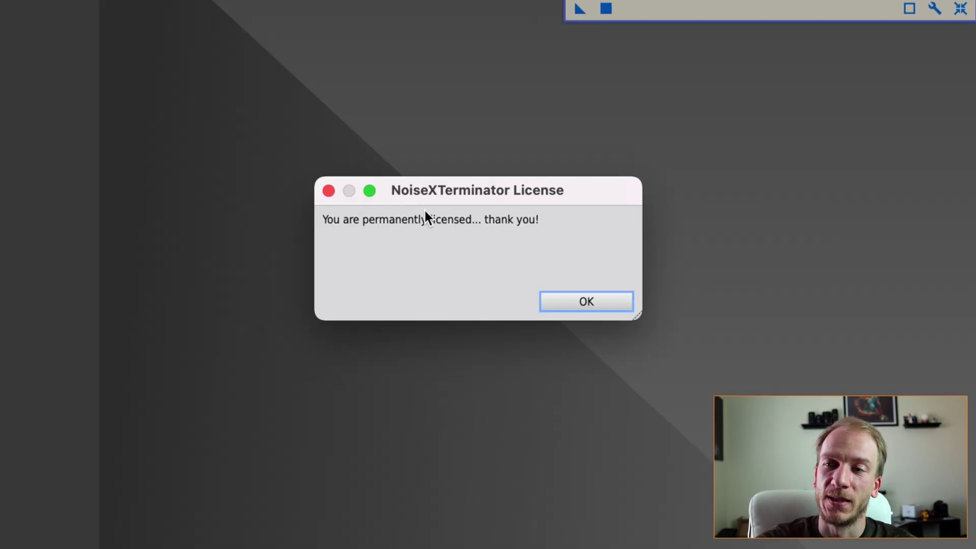
{"action": "left_click", "coordinate": [580, 294]}
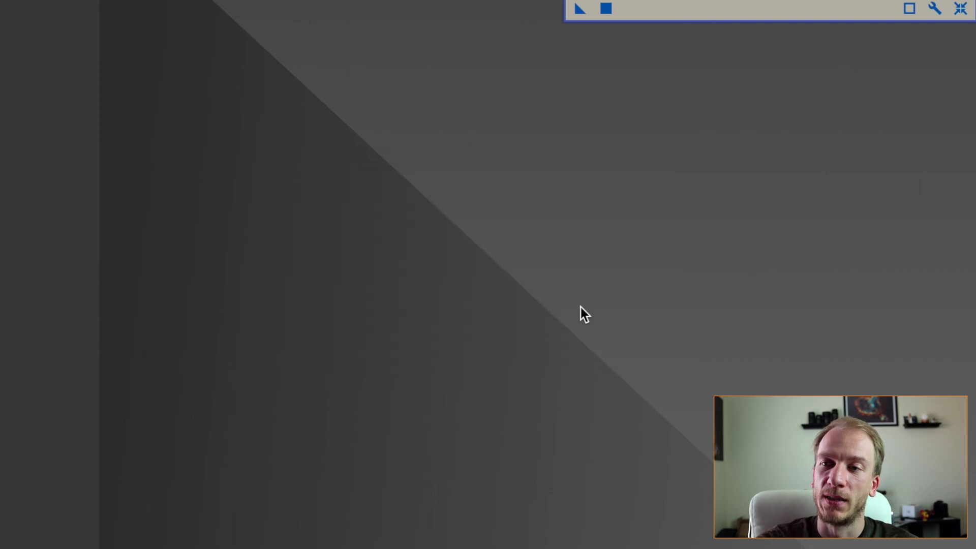
{"action": "left_click_drag", "start_coordinate": [547, 115], "coordinate": [773, 81]}
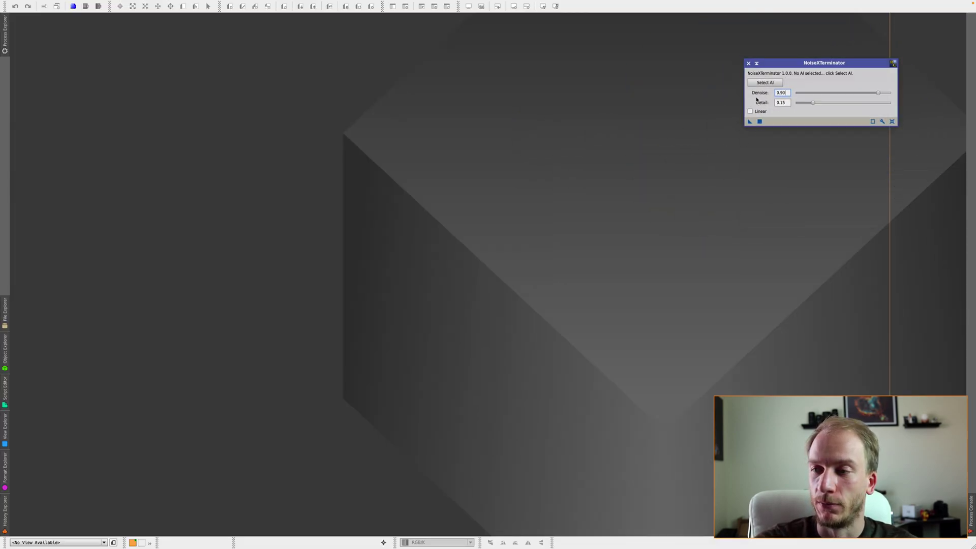
Step: Select NoiseXTerminator.1.mlmodel as the AI model from the library folder
{"action": "left_click", "coordinate": [749, 64]}
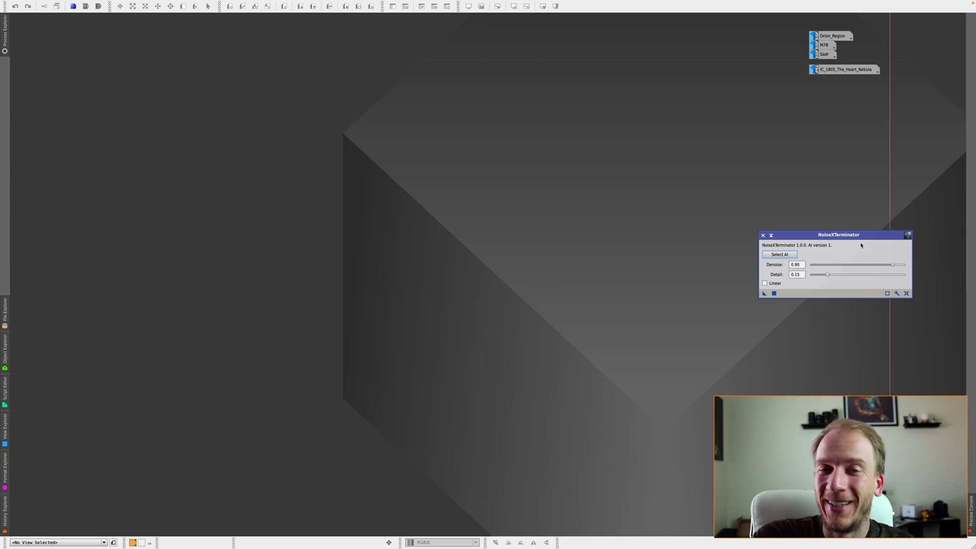
{"action": "left_click", "coordinate": [845, 247]}
{"action": "left_click", "coordinate": [778, 255]}
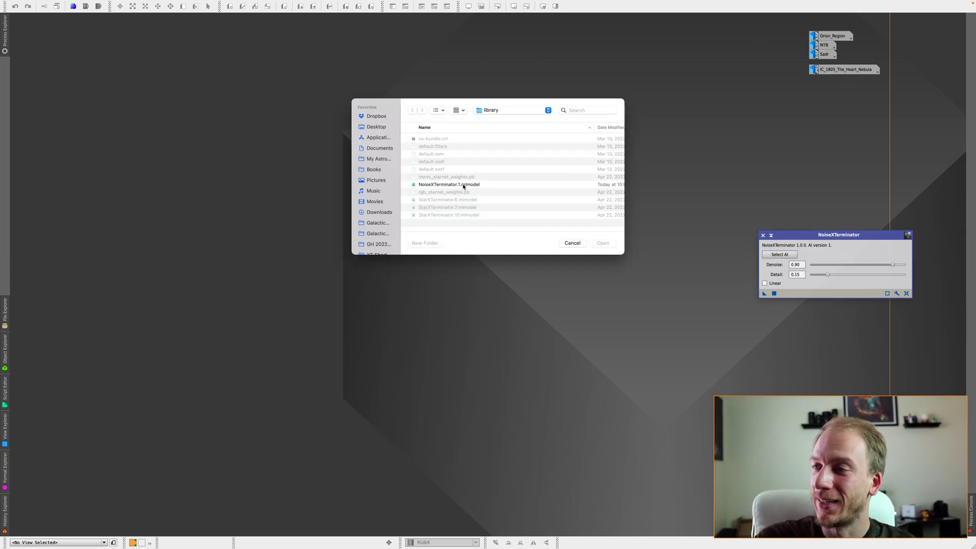
{"action": "left_click", "coordinate": [463, 186]}
{"action": "left_click", "coordinate": [478, 108]}
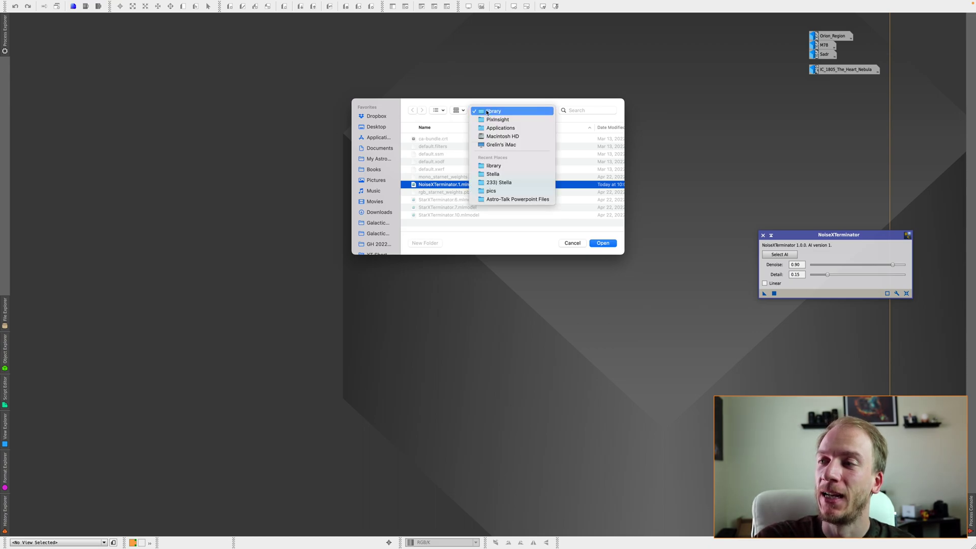
{"action": "left_click", "coordinate": [503, 112]}
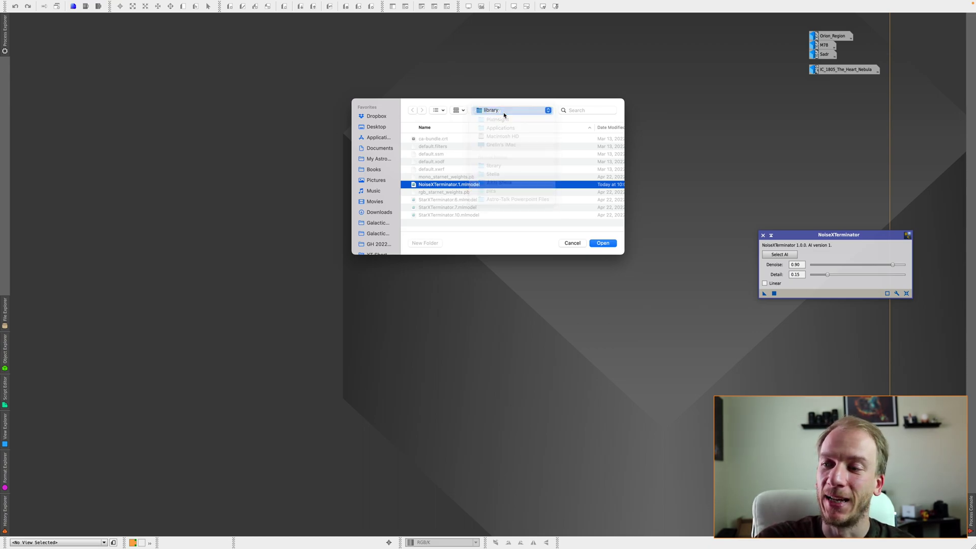
{"action": "left_click", "coordinate": [578, 242]}
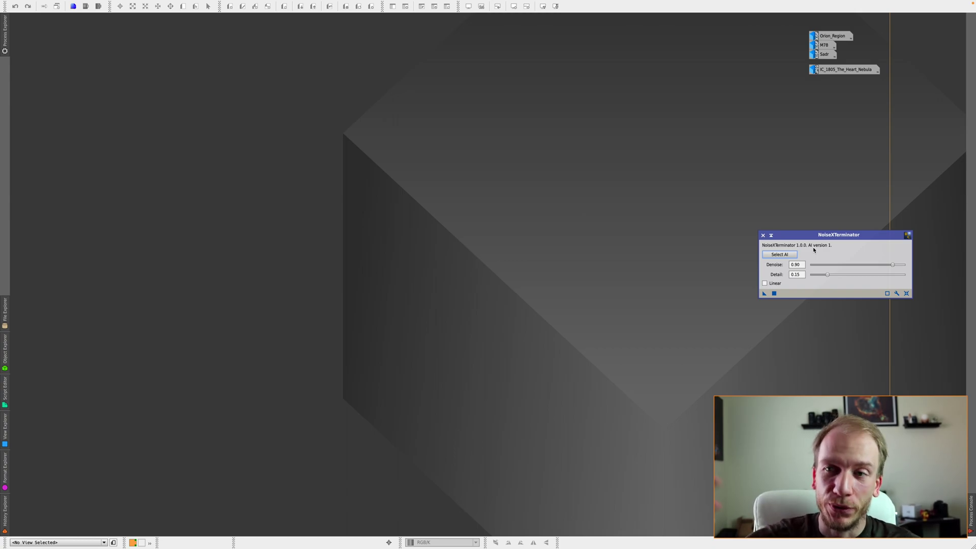
Step: Lower the system volume and preview the Orion_Region and M78 image icons
{"action": "key", "text": "XF86AudioLowerVolume"}
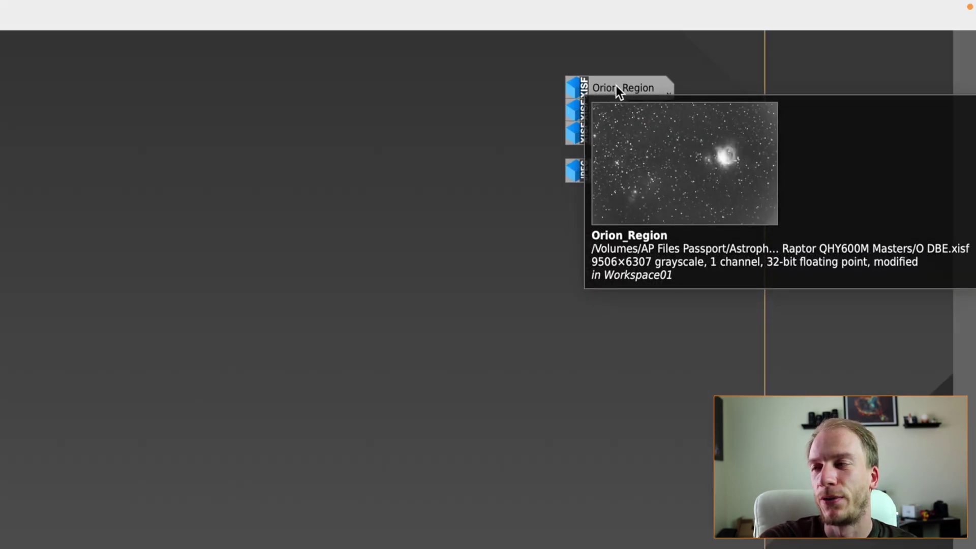
{"action": "mouse_move", "coordinate": [605, 133]}
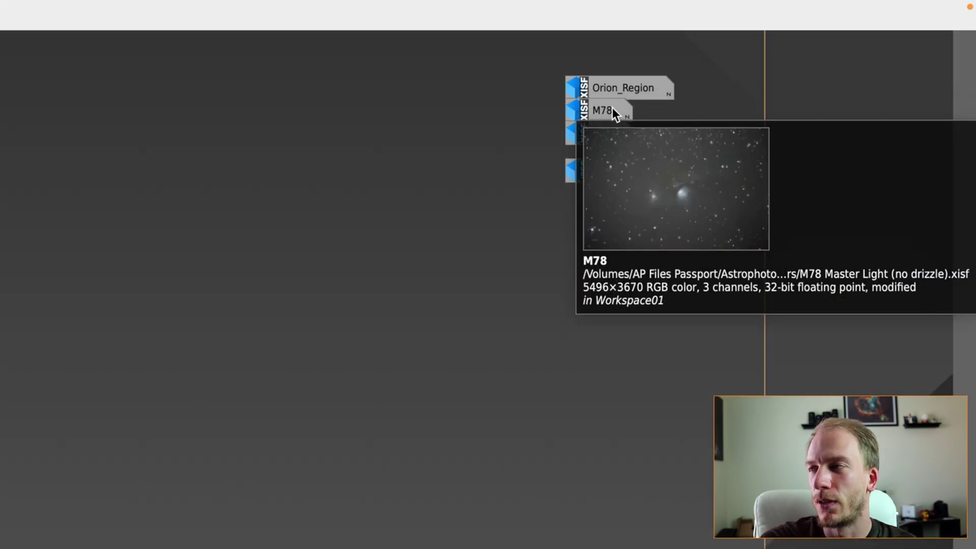
{"action": "mouse_move", "coordinate": [599, 169]}
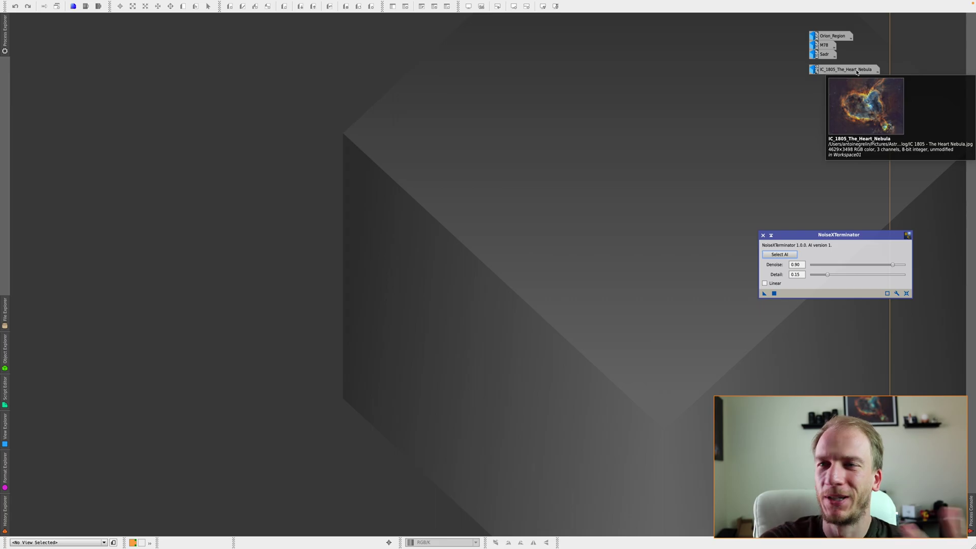
Step: Open the Orion_Region image, maximize it in the workspace and zoom in
{"action": "double_click", "coordinate": [831, 36]}
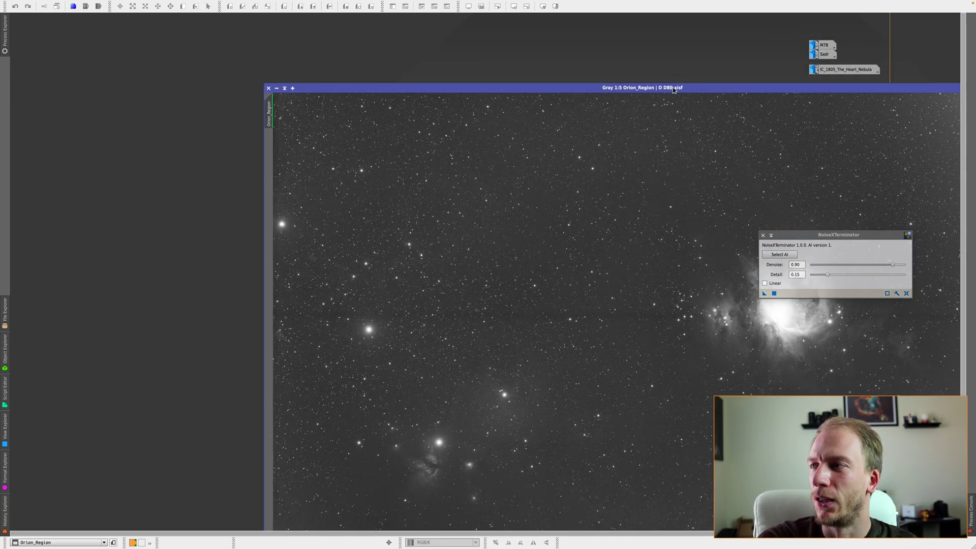
{"action": "double_click", "coordinate": [539, 59]}
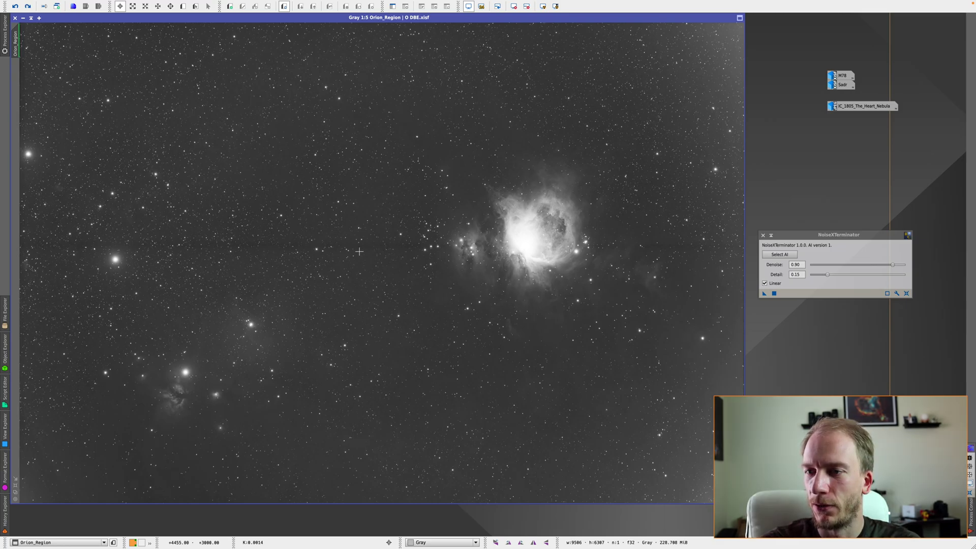
{"action": "scroll", "coordinate": [447, 263], "scroll_direction": "up", "scroll_amount": 4}
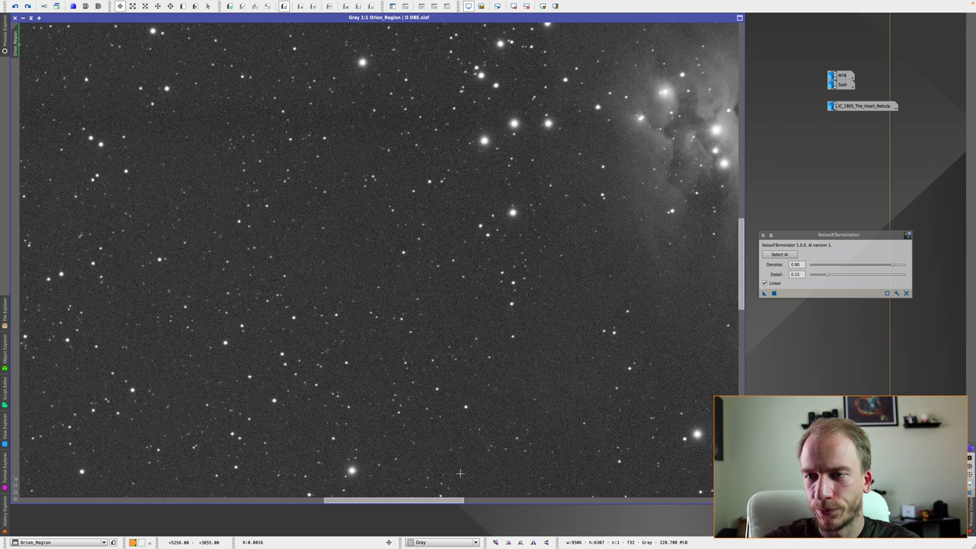
{"action": "left_click_drag", "start_coordinate": [446, 502], "coordinate": [530, 502]}
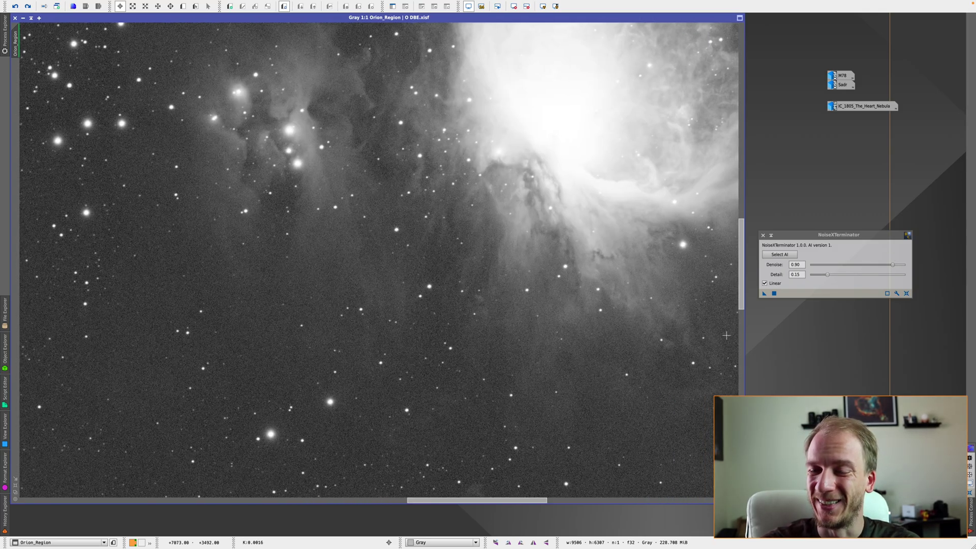
{"action": "left_click_drag", "start_coordinate": [452, 502], "coordinate": [461, 502]}
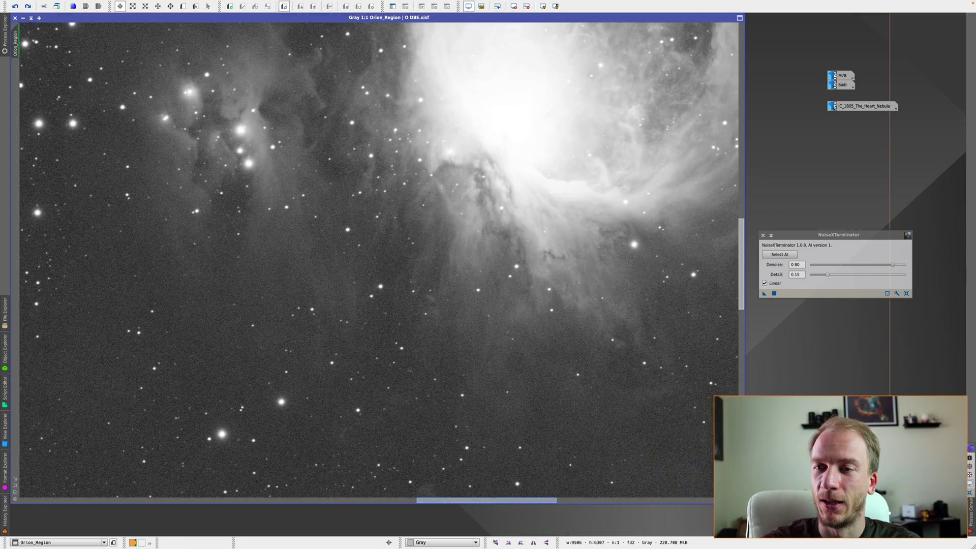
{"action": "left_click_drag", "start_coordinate": [739, 285], "coordinate": [739, 287]}
Step: Toggle Undo/Redo NoiseXTerminator on the Orion image to compare noisy and denoised versions
{"action": "right_click", "coordinate": [382, 356]}
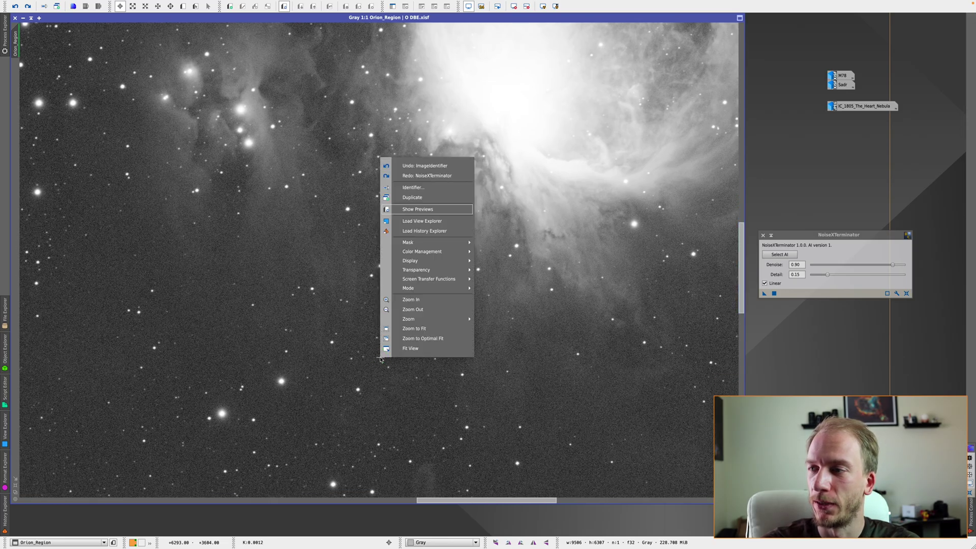
{"action": "left_click", "coordinate": [445, 176]}
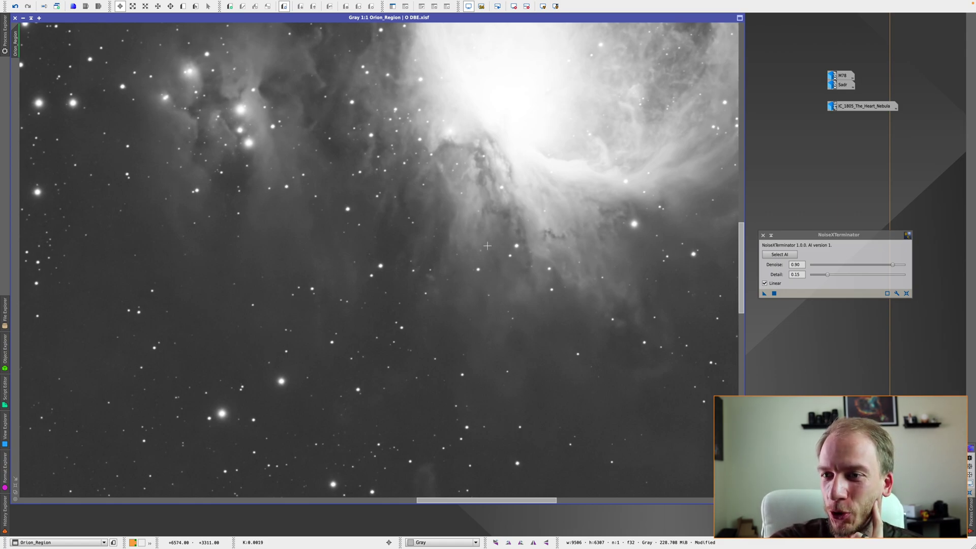
{"action": "right_click", "coordinate": [261, 313]}
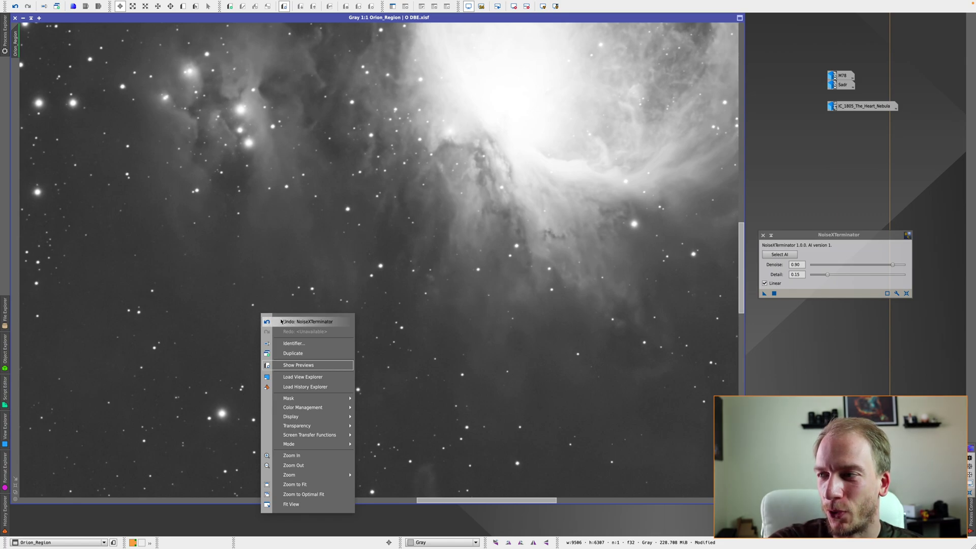
{"action": "left_click", "coordinate": [281, 322]}
{"action": "right_click", "coordinate": [315, 320]}
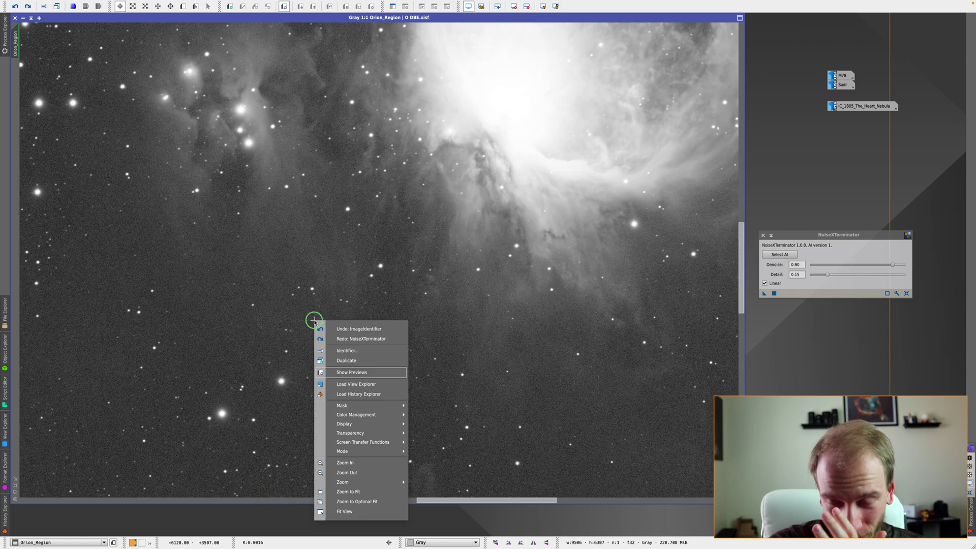
{"action": "left_click", "coordinate": [335, 339]}
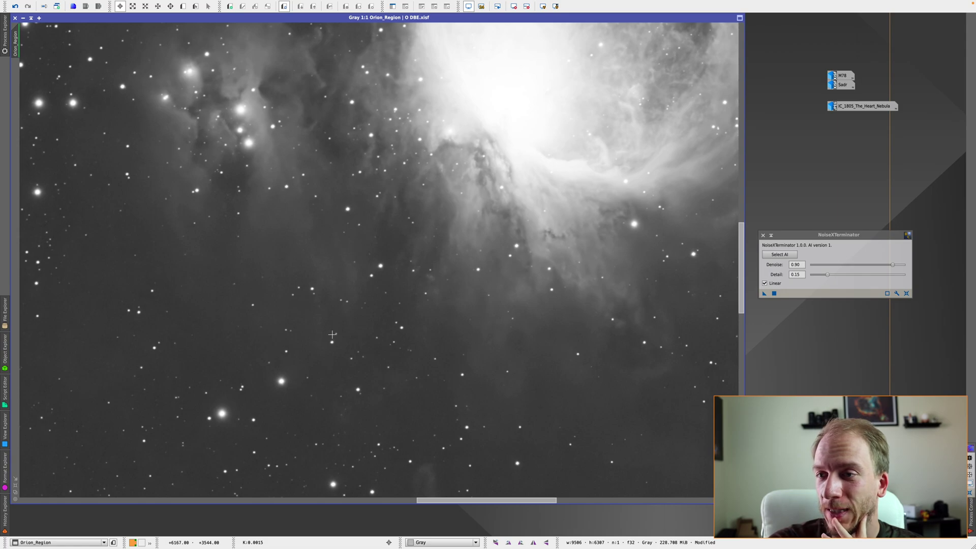
{"action": "right_click", "coordinate": [660, 417]}
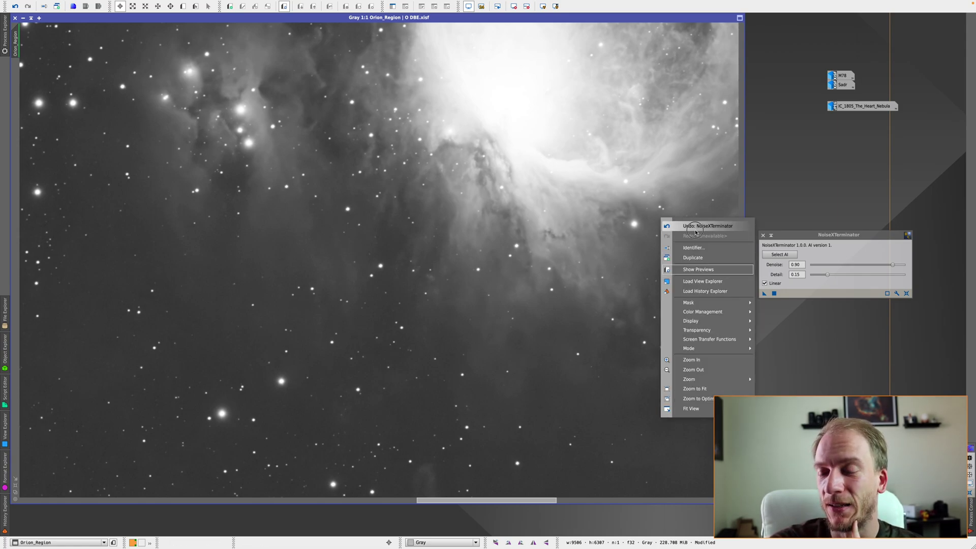
{"action": "left_click", "coordinate": [696, 232]}
{"action": "right_click", "coordinate": [666, 156]}
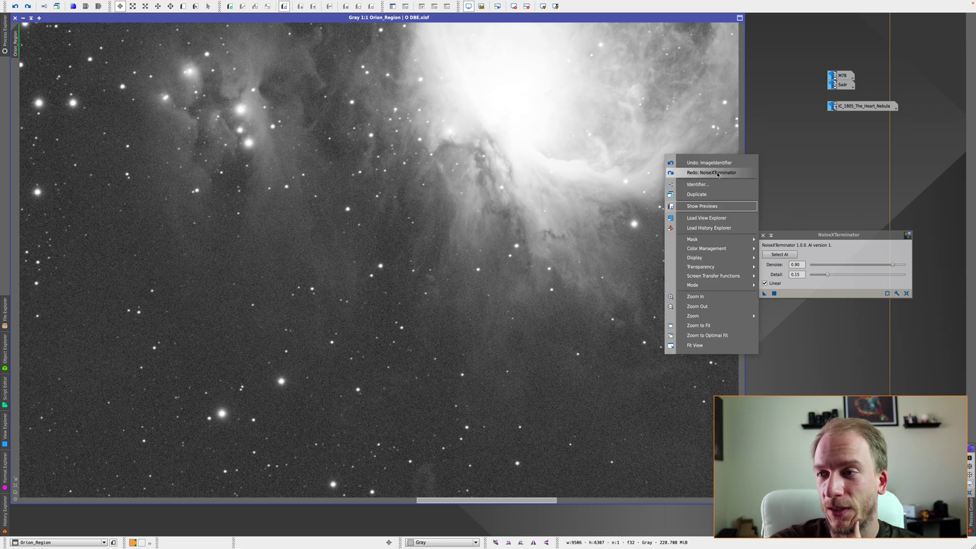
{"action": "left_click", "coordinate": [718, 173]}
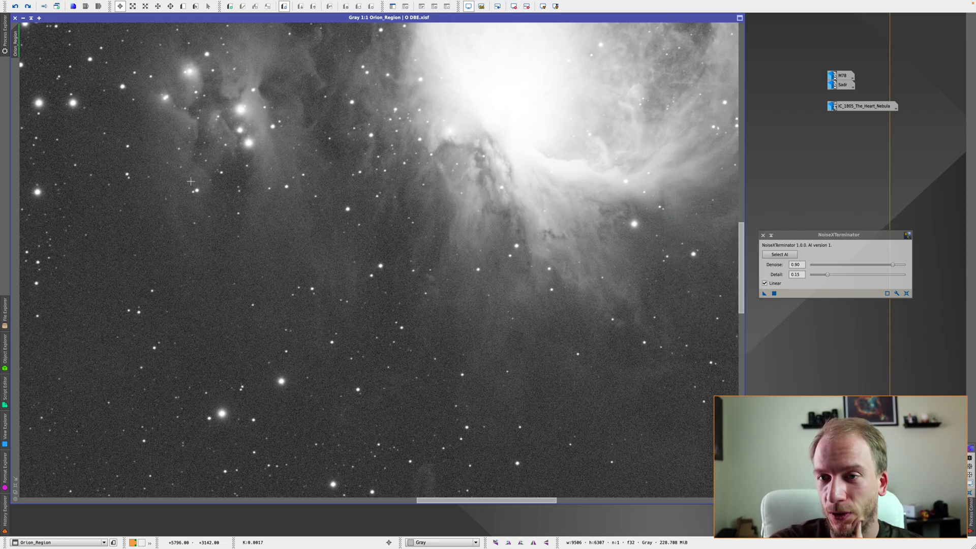
Step: At 2:1 magnification, redo the denoise, then undo it to show the noisy original
{"action": "scroll", "coordinate": [486, 265], "scroll_direction": "up", "scroll_amount": 1}
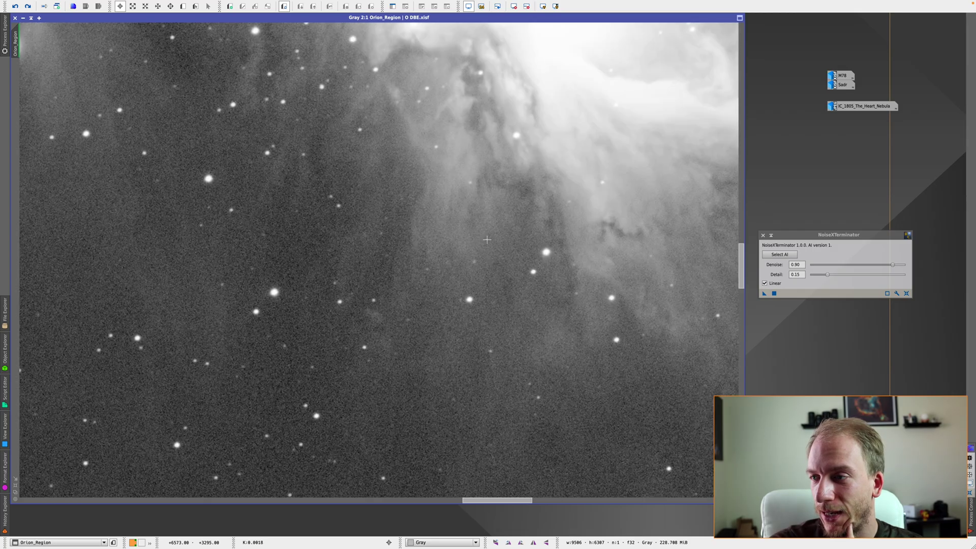
{"action": "left_click_drag", "start_coordinate": [485, 501], "coordinate": [505, 501]}
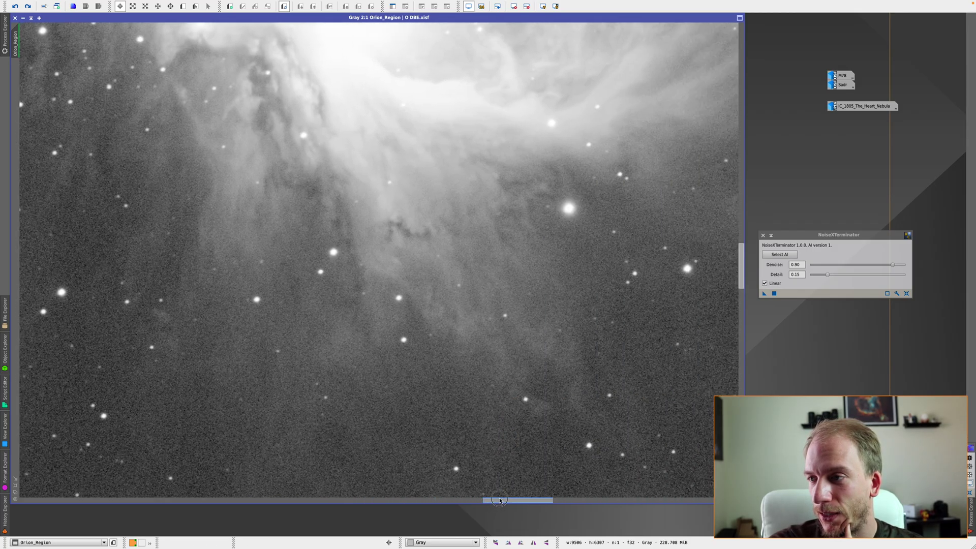
{"action": "right_click", "coordinate": [416, 274]}
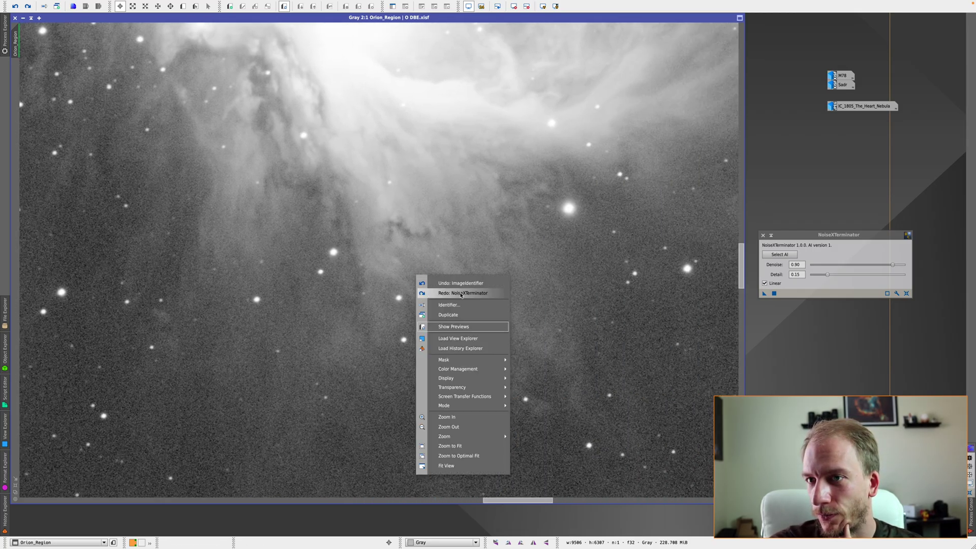
{"action": "left_click", "coordinate": [459, 293]}
{"action": "right_click", "coordinate": [688, 303]}
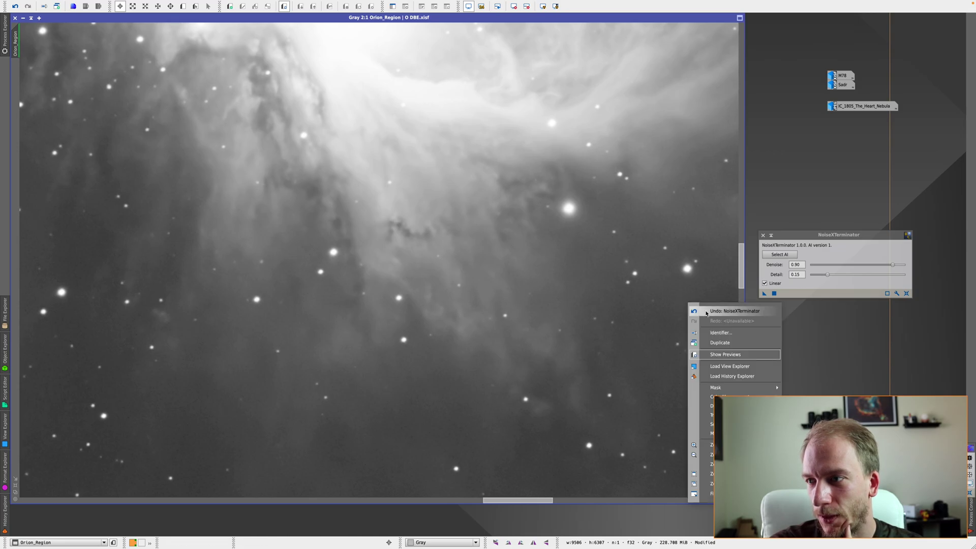
{"action": "right_click", "coordinate": [618, 303]}
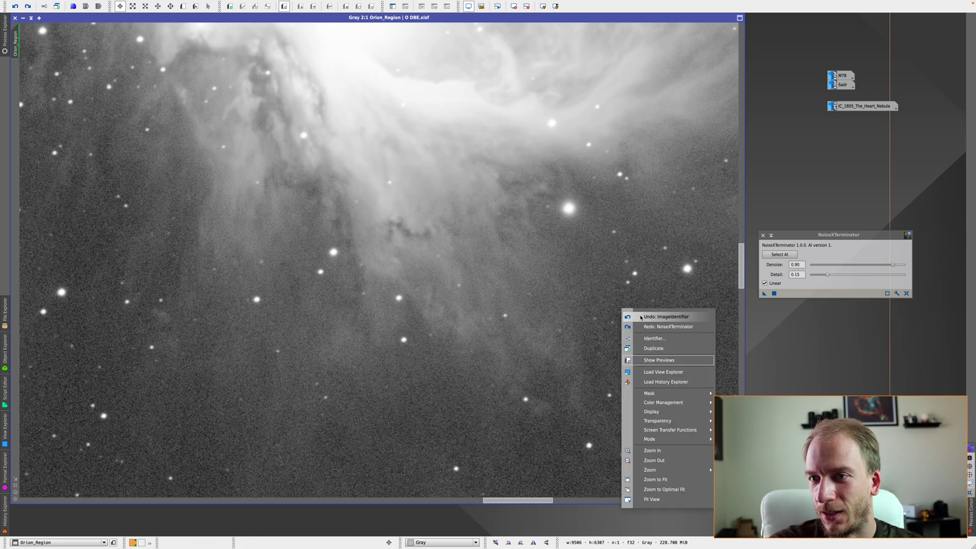
{"action": "right_click", "coordinate": [635, 299]}
{"action": "right_click", "coordinate": [630, 309]}
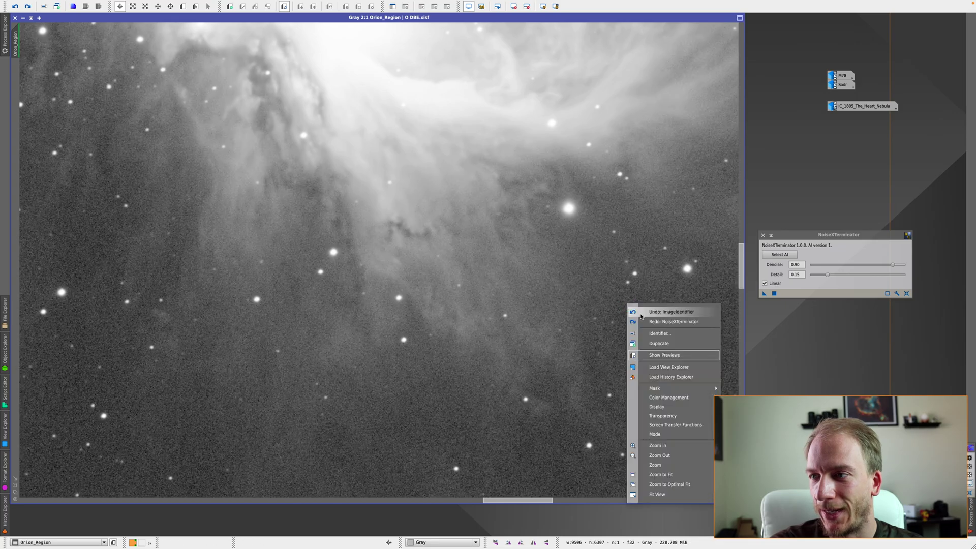
{"action": "right_click", "coordinate": [632, 309]}
{"action": "left_click", "coordinate": [661, 314]}
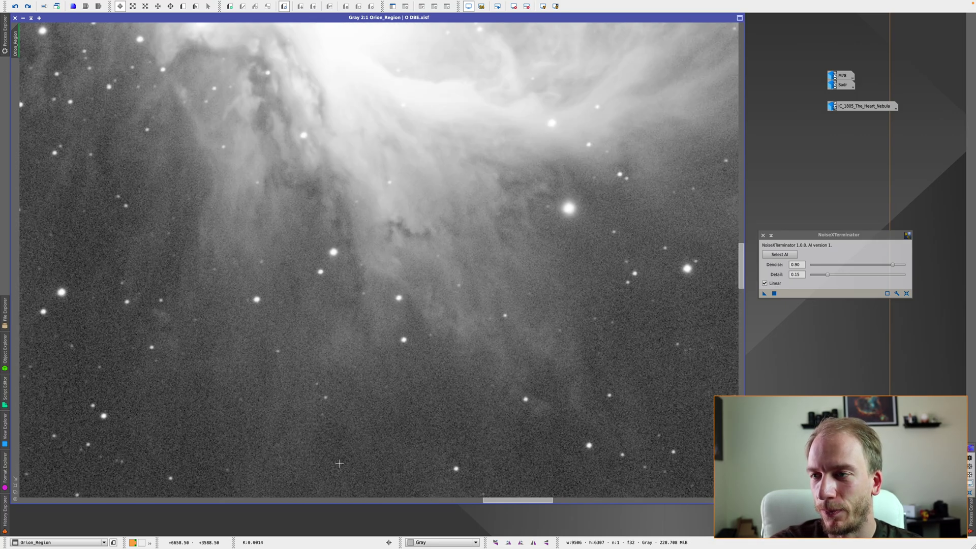
Step: Pan across the Orion image, redoing, undoing and redoing NoiseXTerminator to compare
{"action": "scroll", "coordinate": [525, 487], "scroll_direction": "left", "scroll_amount": 10}
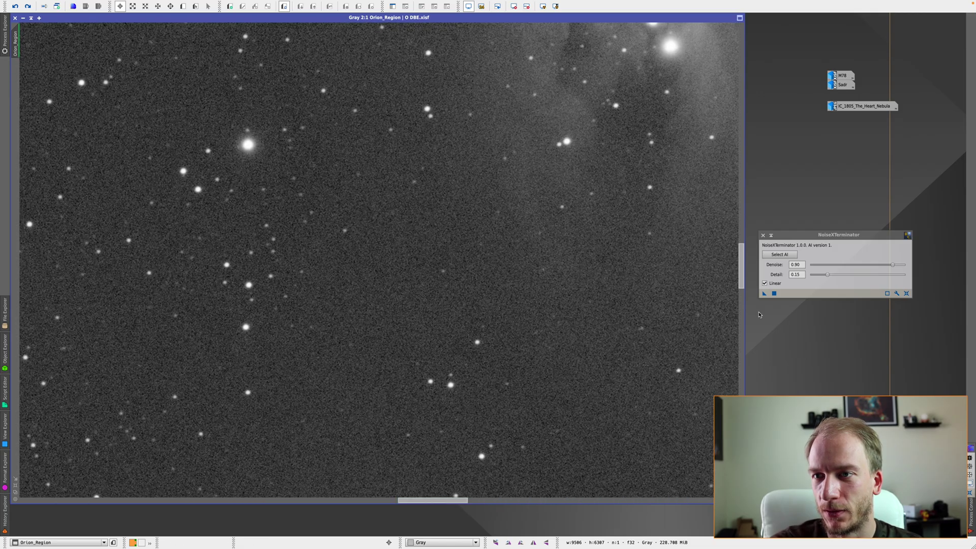
{"action": "scroll", "coordinate": [737, 278], "scroll_direction": "up", "scroll_amount": 5}
{"action": "right_click", "coordinate": [606, 291]}
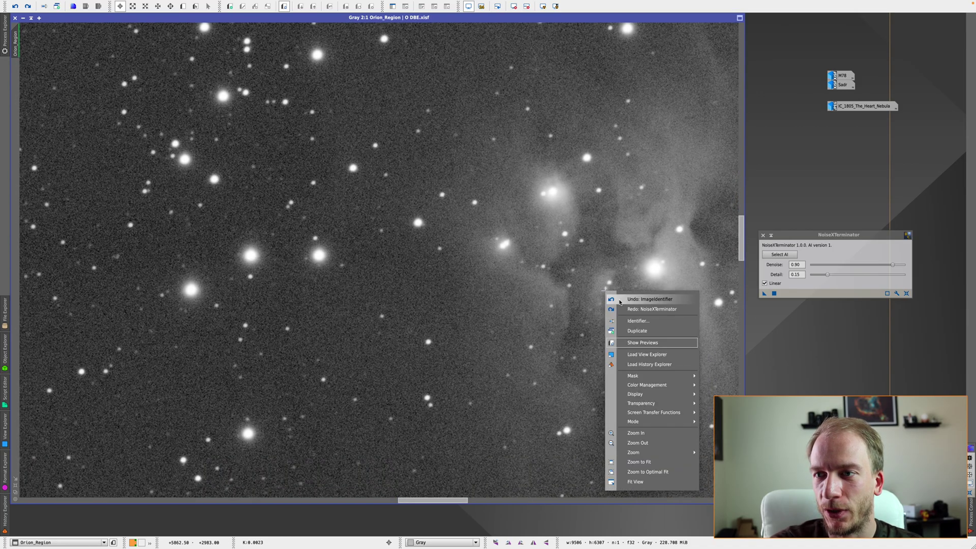
{"action": "left_click", "coordinate": [625, 309]}
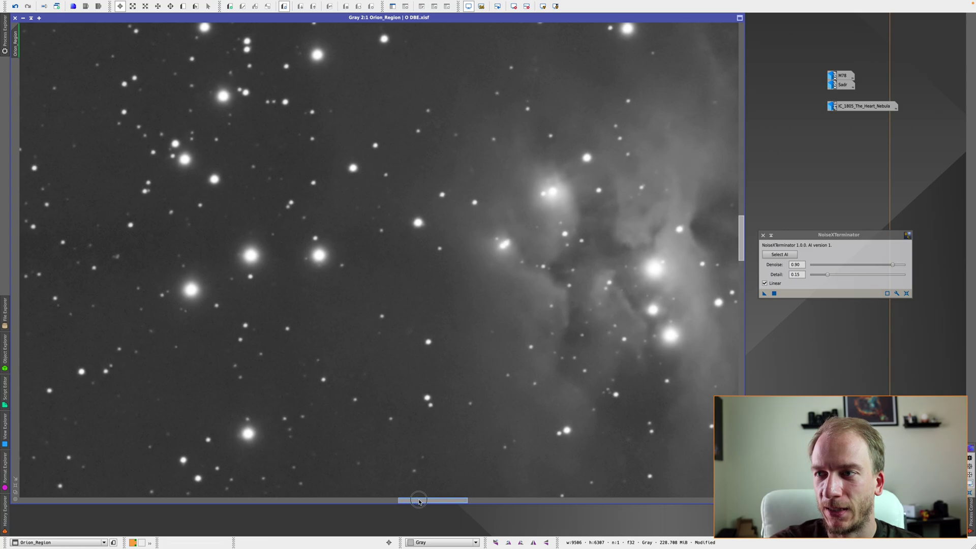
{"action": "scroll", "coordinate": [417, 488], "scroll_direction": "right", "scroll_amount": 10}
{"action": "right_click", "coordinate": [554, 375]}
{"action": "left_click", "coordinate": [585, 183]}
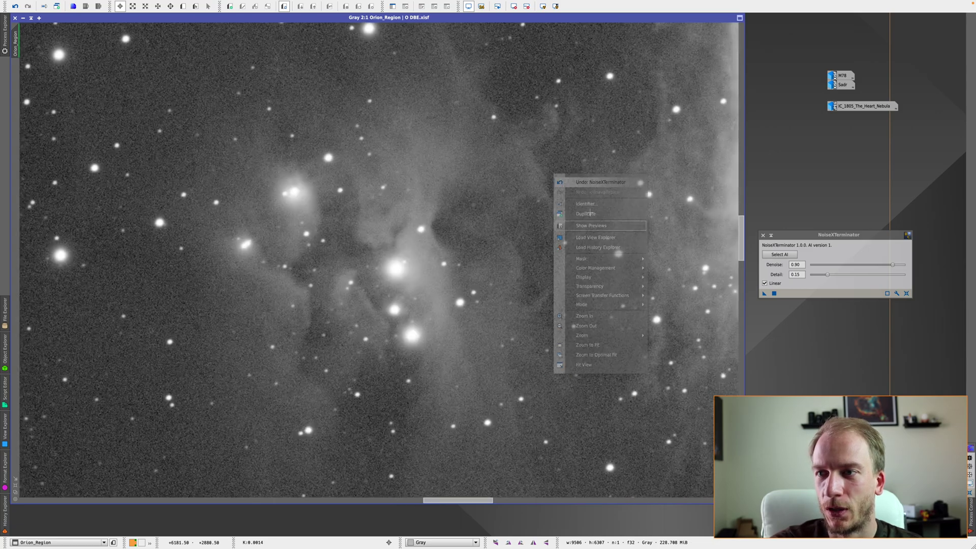
{"action": "right_click", "coordinate": [610, 239]}
{"action": "left_click", "coordinate": [629, 261]}
Step: Toggle the Orion noise reduction off and on twice more, ending denoised
{"action": "right_click", "coordinate": [610, 274]}
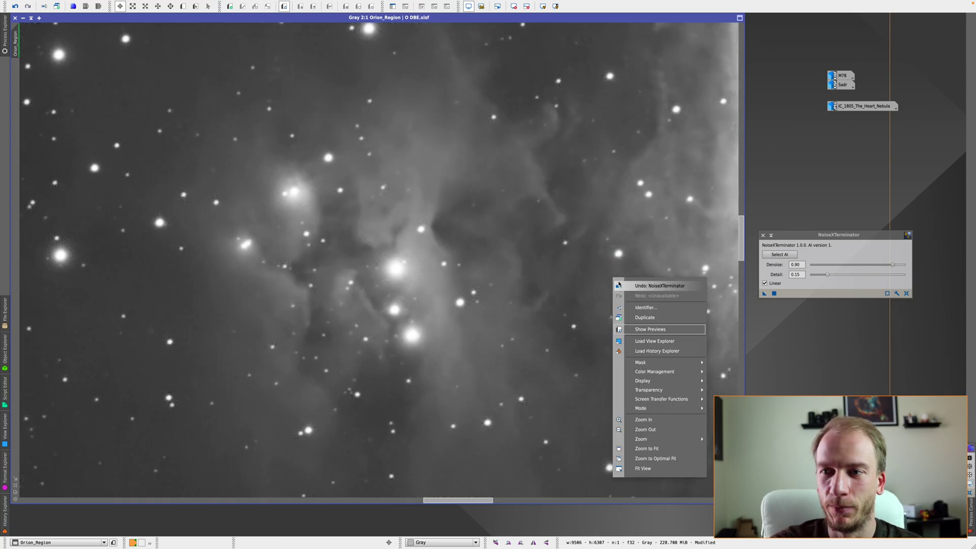
{"action": "left_click", "coordinate": [622, 283]}
{"action": "right_click", "coordinate": [601, 294]}
{"action": "left_click", "coordinate": [615, 310]}
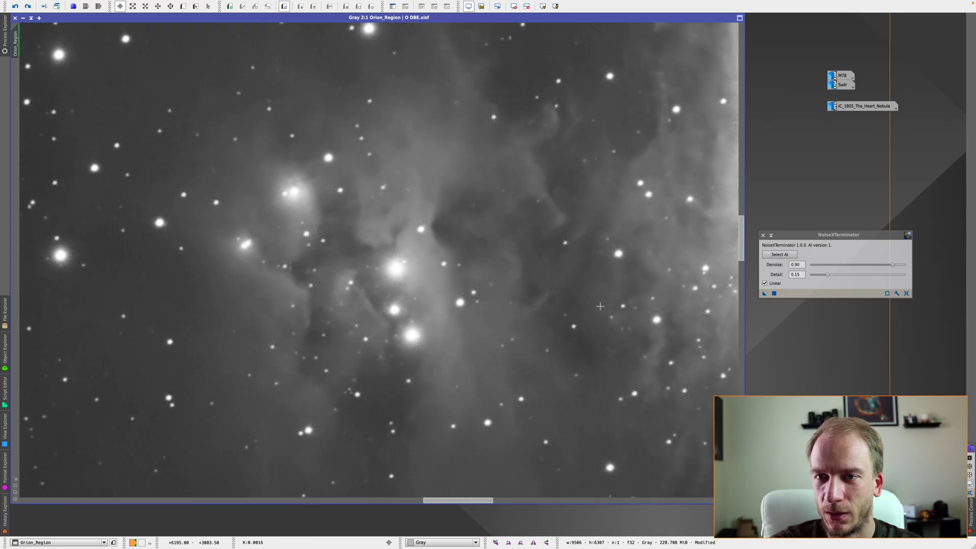
{"action": "right_click", "coordinate": [583, 302]}
{"action": "left_click", "coordinate": [596, 309]}
{"action": "right_click", "coordinate": [583, 303]}
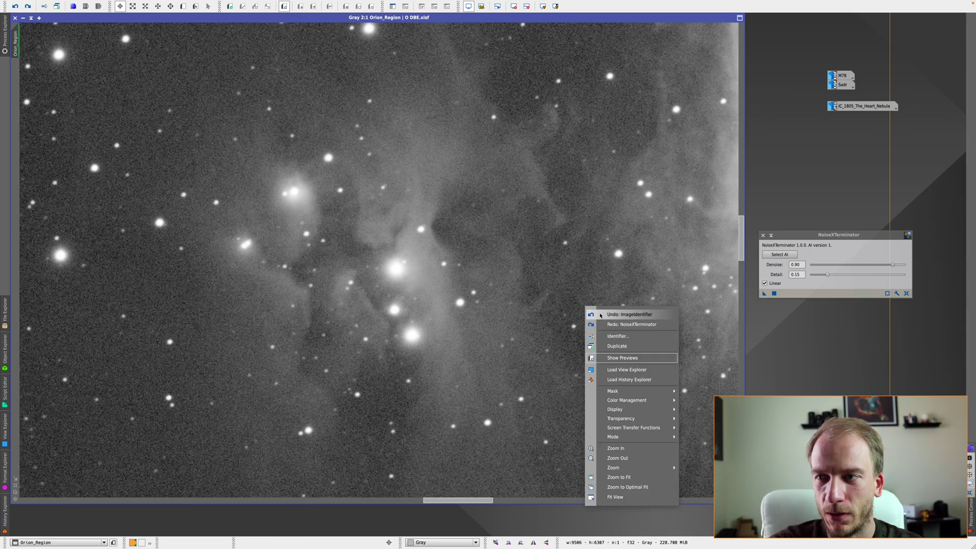
{"action": "left_click", "coordinate": [615, 319]}
Step: Zoom in closer and undo then redo NoiseXTerminator to inspect fine noise
{"action": "left_click_drag", "start_coordinate": [425, 499], "coordinate": [388, 469]}
{"action": "scroll", "coordinate": [343, 274], "scroll_direction": "up", "scroll_amount": 1}
{"action": "right_click", "coordinate": [487, 301]}
{"action": "left_click", "coordinate": [499, 308]}
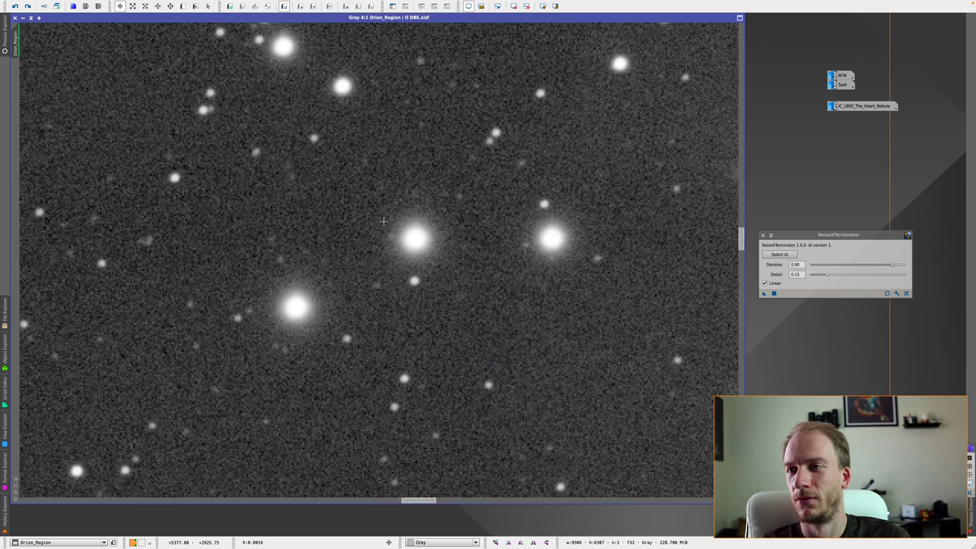
{"action": "right_click", "coordinate": [592, 181]}
{"action": "left_click", "coordinate": [632, 202]}
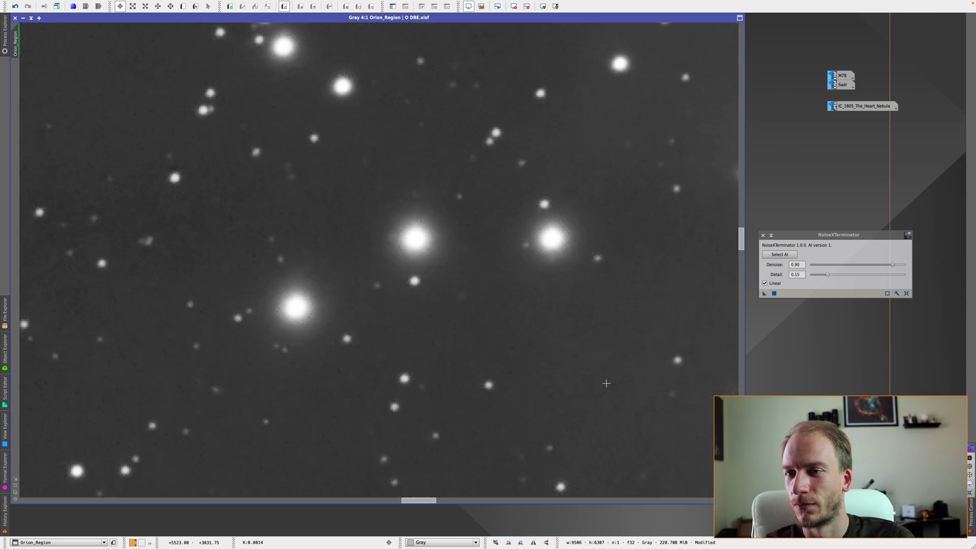
{"action": "right_click", "coordinate": [612, 189]}
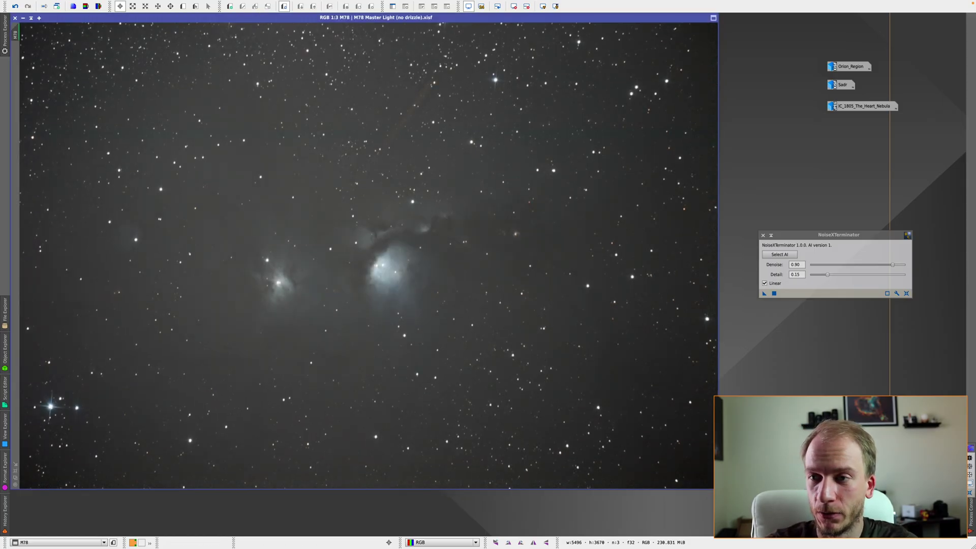
Step: Zoom into the M78 nebula core and drop a NoiseXTerminator instance (Denoise 0.90, Detail 0.15) onto it
{"action": "scroll", "coordinate": [493, 412], "scroll_direction": "up", "scroll_amount": 2}
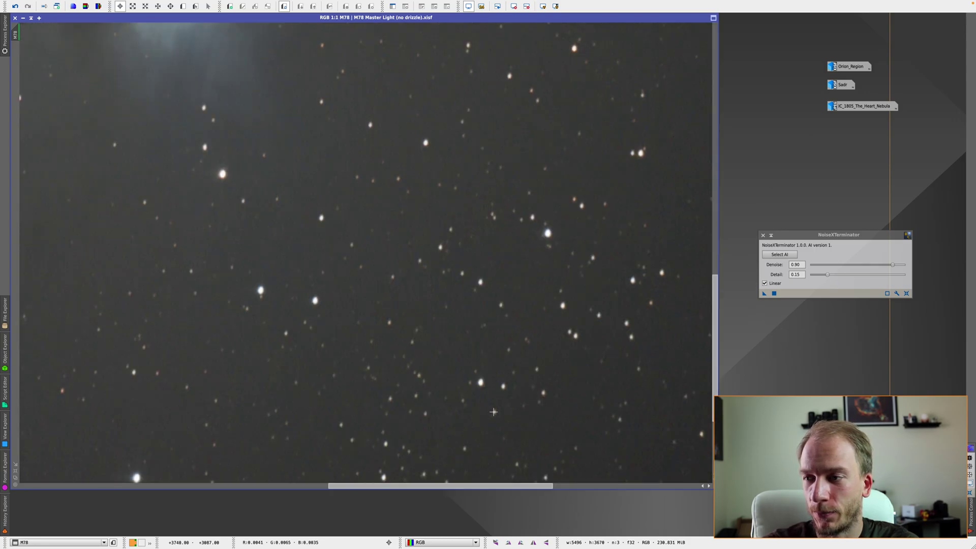
{"action": "left_click_drag", "start_coordinate": [715, 324], "coordinate": [715, 260]}
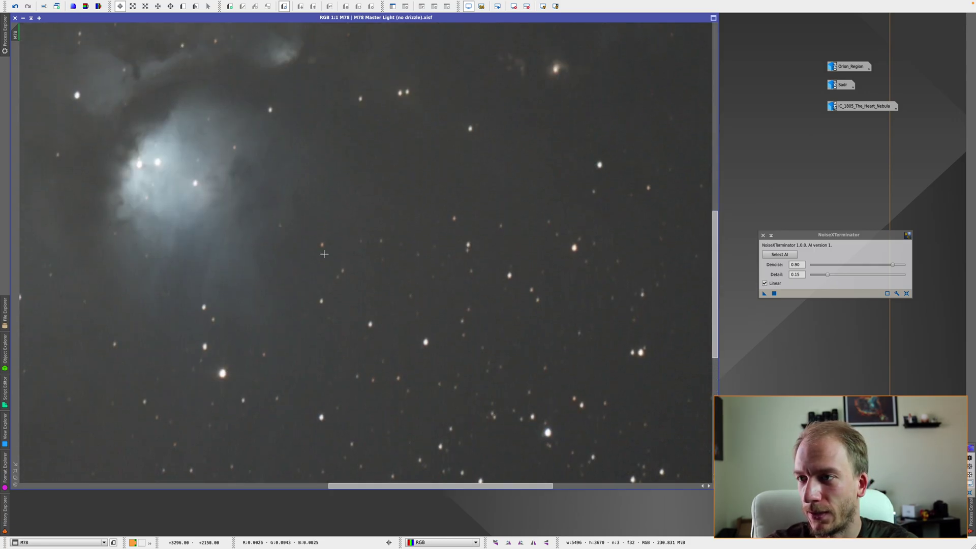
{"action": "scroll", "coordinate": [325, 254], "scroll_direction": "up", "scroll_amount": 1}
{"action": "left_click_drag", "start_coordinate": [715, 305], "coordinate": [715, 290]}
{"action": "left_click_drag", "start_coordinate": [454, 488], "coordinate": [421, 488]}
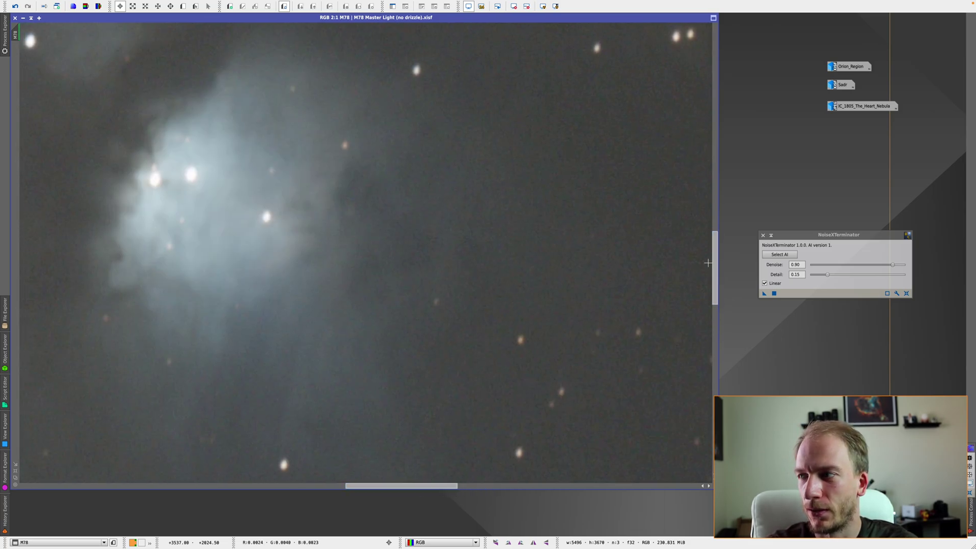
{"action": "left_click_drag", "start_coordinate": [765, 294], "coordinate": [395, 150]}
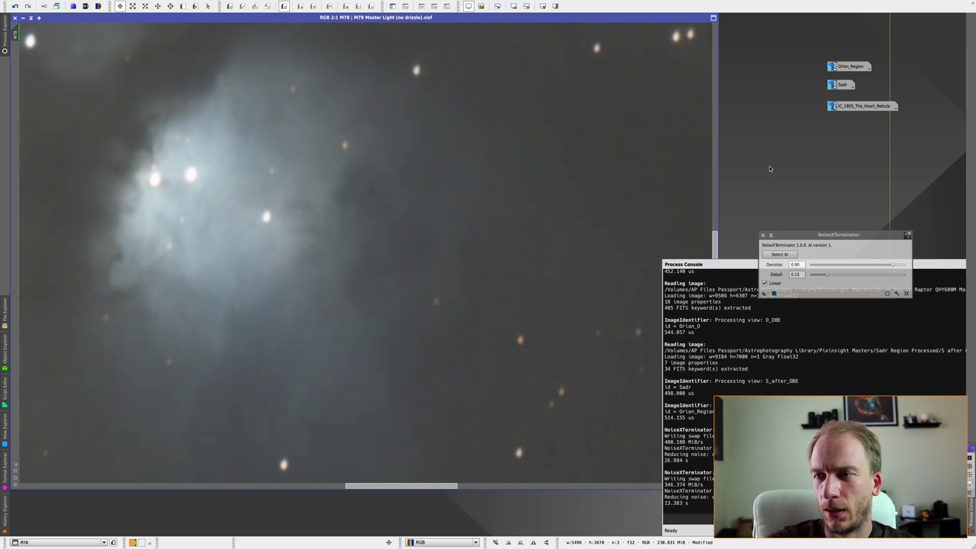
Step: Toggle NoiseXTerminator off and on twice on M78 to compare noise levels
{"action": "scroll", "coordinate": [300, 171], "scroll_direction": "down", "scroll_amount": 1}
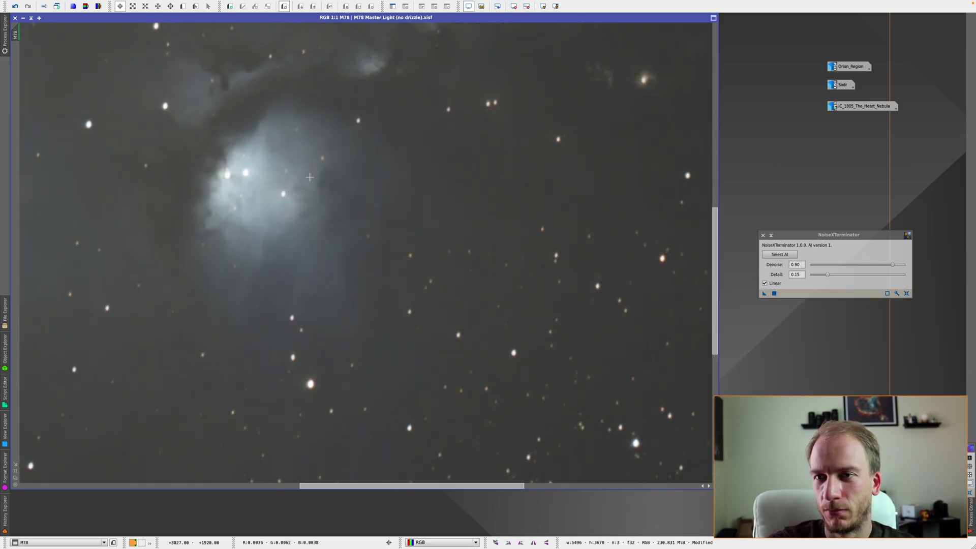
{"action": "left_click_drag", "start_coordinate": [715, 310], "coordinate": [715, 280]}
{"action": "right_click", "coordinate": [636, 297]}
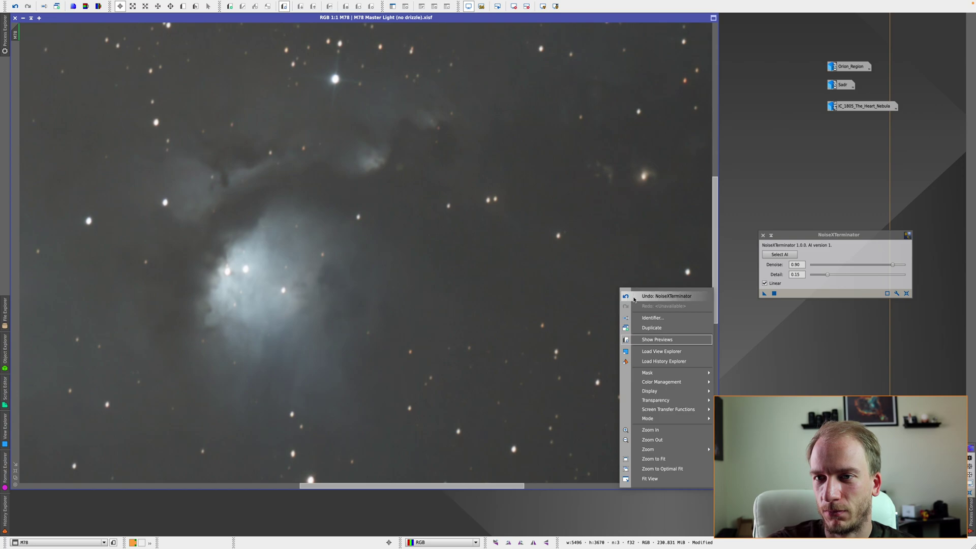
{"action": "left_click", "coordinate": [636, 297]}
{"action": "right_click", "coordinate": [597, 306]}
{"action": "left_click", "coordinate": [645, 326]}
{"action": "scroll", "coordinate": [453, 272], "scroll_direction": "up", "scroll_amount": 1}
{"action": "right_click", "coordinate": [453, 273]}
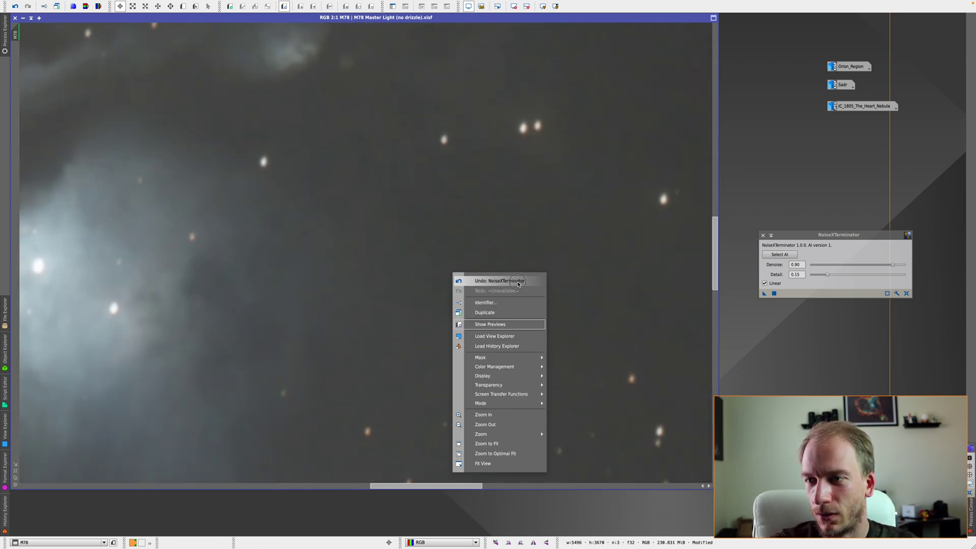
{"action": "left_click", "coordinate": [518, 283]}
{"action": "right_click", "coordinate": [614, 329]}
{"action": "left_click", "coordinate": [646, 348]}
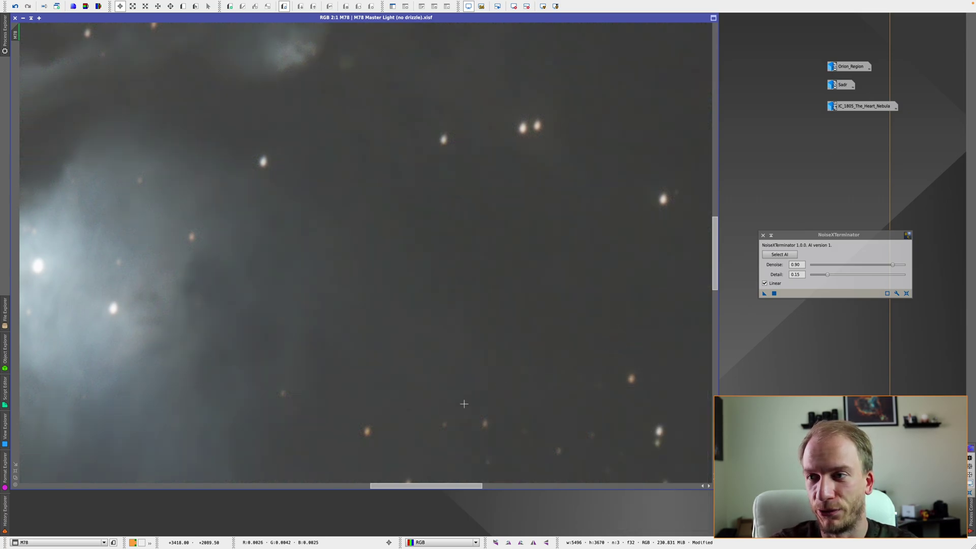
Step: Pan to the M78 nebula core and compare undo/redo of the denoise twice
{"action": "left_click_drag", "start_coordinate": [426, 486], "coordinate": [287, 486]}
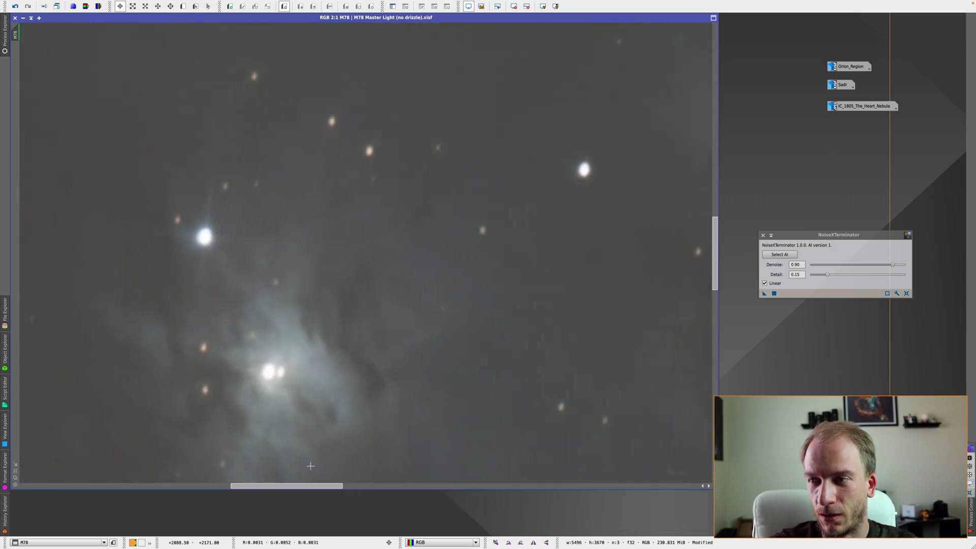
{"action": "left_click_drag", "start_coordinate": [715, 257], "coordinate": [715, 272]}
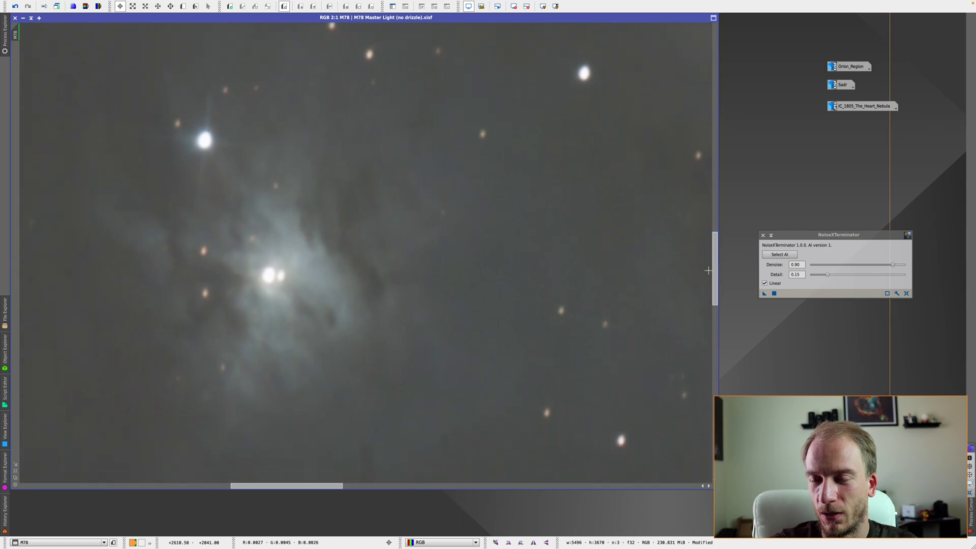
{"action": "right_click", "coordinate": [599, 363]}
{"action": "left_click", "coordinate": [643, 172]}
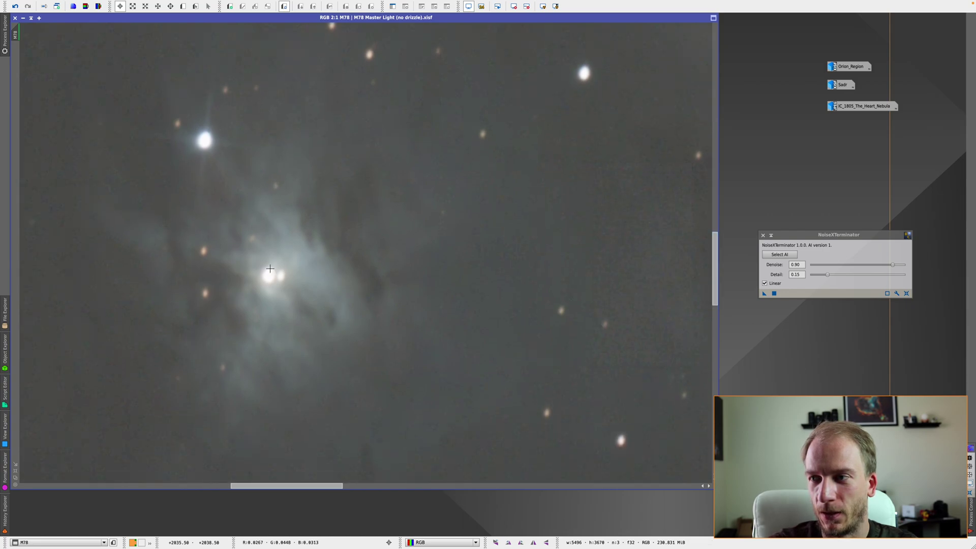
{"action": "right_click", "coordinate": [509, 287]}
{"action": "left_click", "coordinate": [525, 306]}
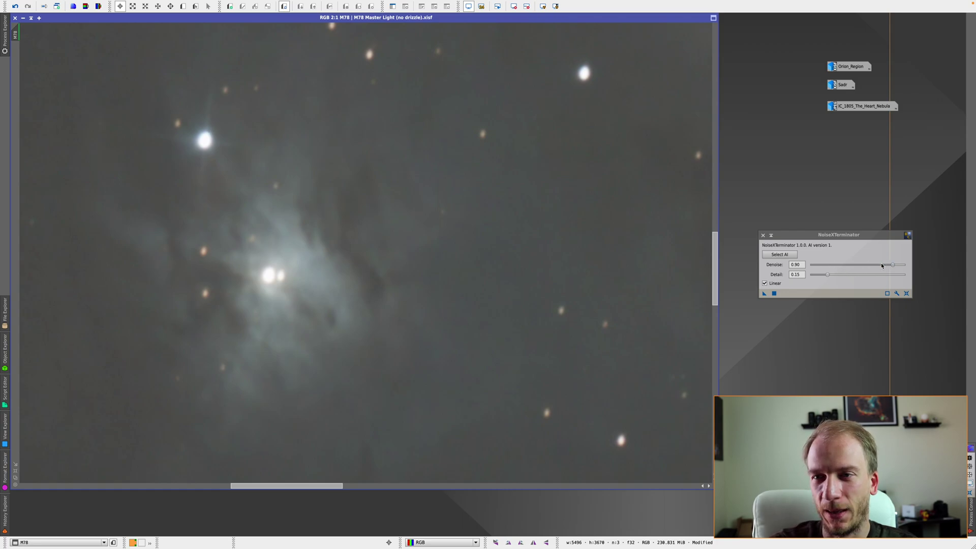
{"action": "right_click", "coordinate": [492, 254]}
{"action": "left_click", "coordinate": [509, 262]}
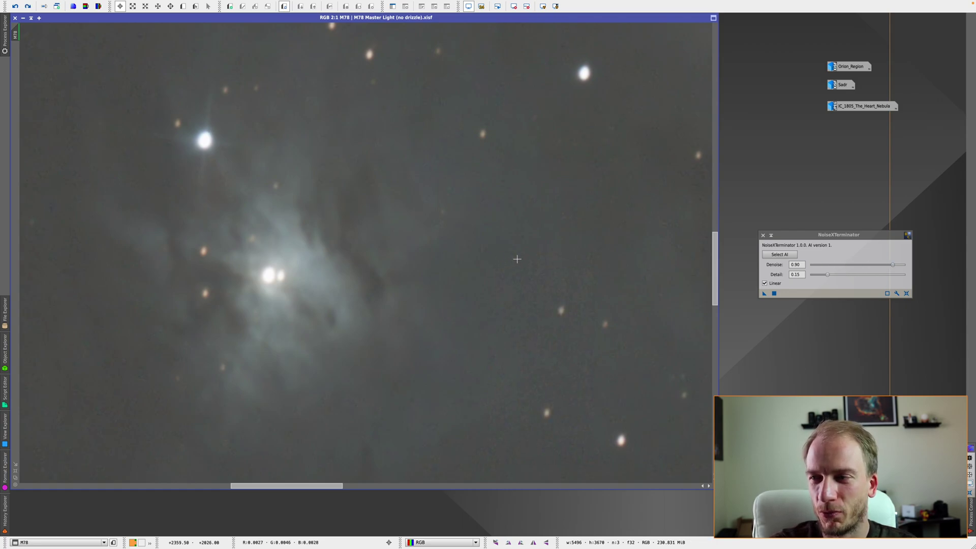
{"action": "right_click", "coordinate": [526, 258]}
{"action": "left_click", "coordinate": [547, 275]}
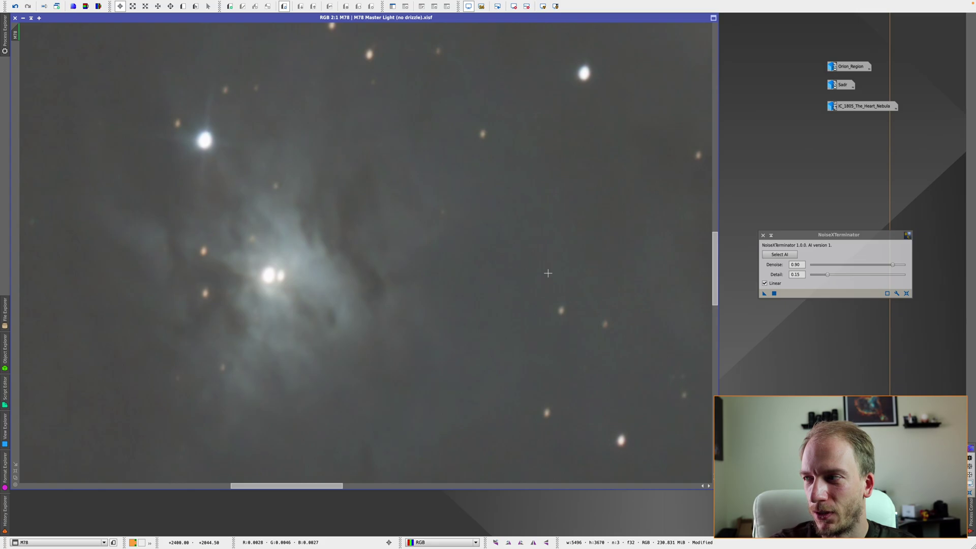
Step: Check M78's background grain with and without denoising, ending on the denoised version
{"action": "scroll", "coordinate": [548, 273], "scroll_direction": "down", "scroll_amount": 4}
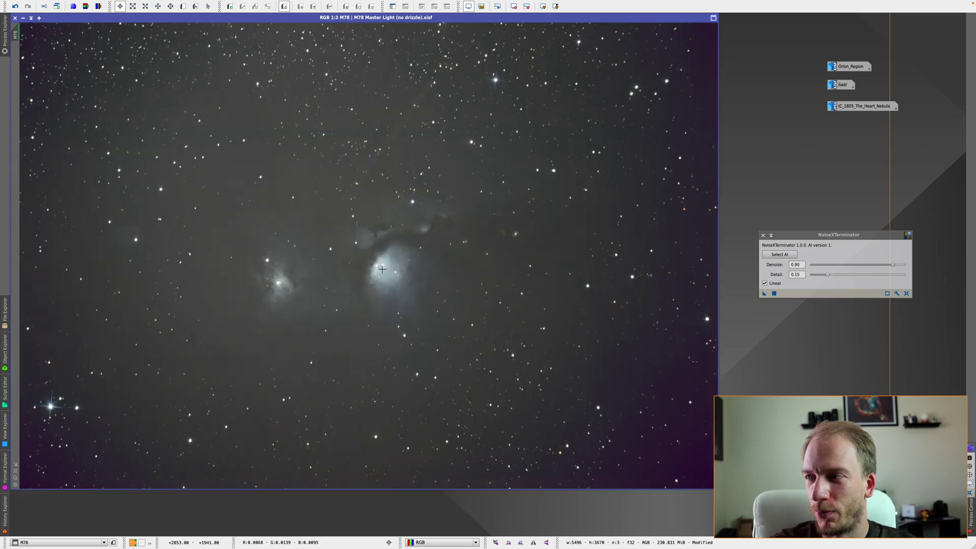
{"action": "scroll", "coordinate": [420, 270], "scroll_direction": "up", "scroll_amount": 6}
{"action": "right_click", "coordinate": [517, 250]}
{"action": "left_click", "coordinate": [531, 256]}
{"action": "right_click", "coordinate": [517, 337]}
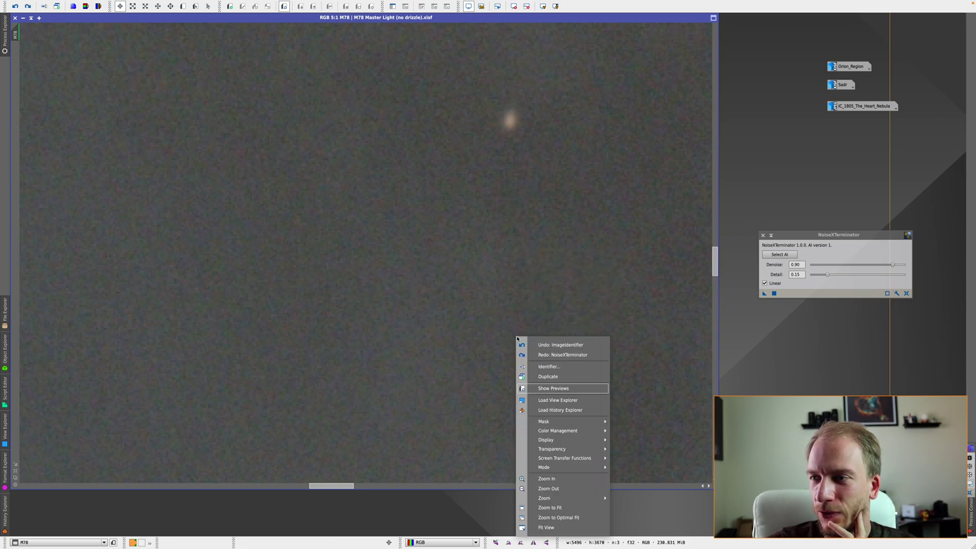
{"action": "left_click", "coordinate": [539, 354]}
{"action": "scroll", "coordinate": [493, 324], "scroll_direction": "down", "scroll_amount": 3}
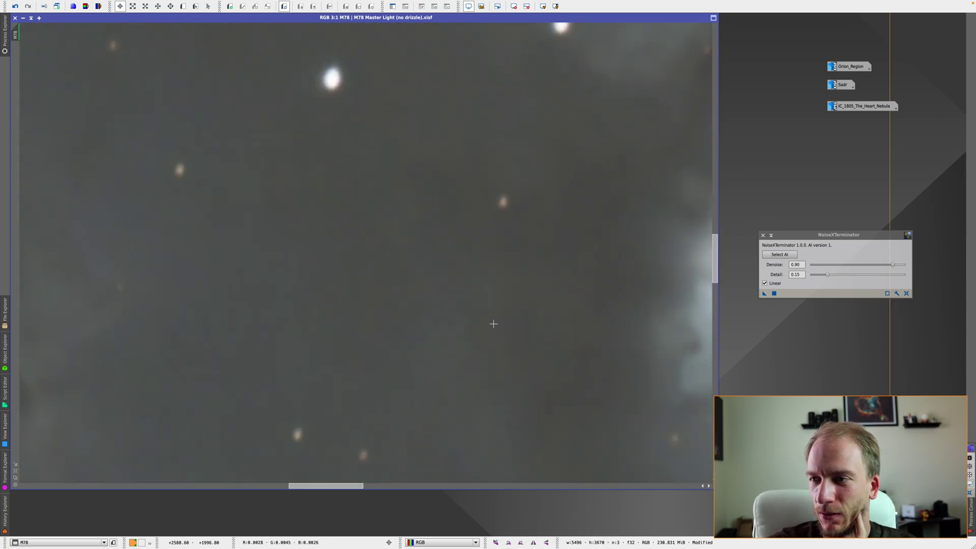
{"action": "scroll", "coordinate": [482, 473], "scroll_direction": "right", "scroll_amount": 3}
{"action": "scroll", "coordinate": [482, 474], "scroll_direction": "down", "scroll_amount": 1}
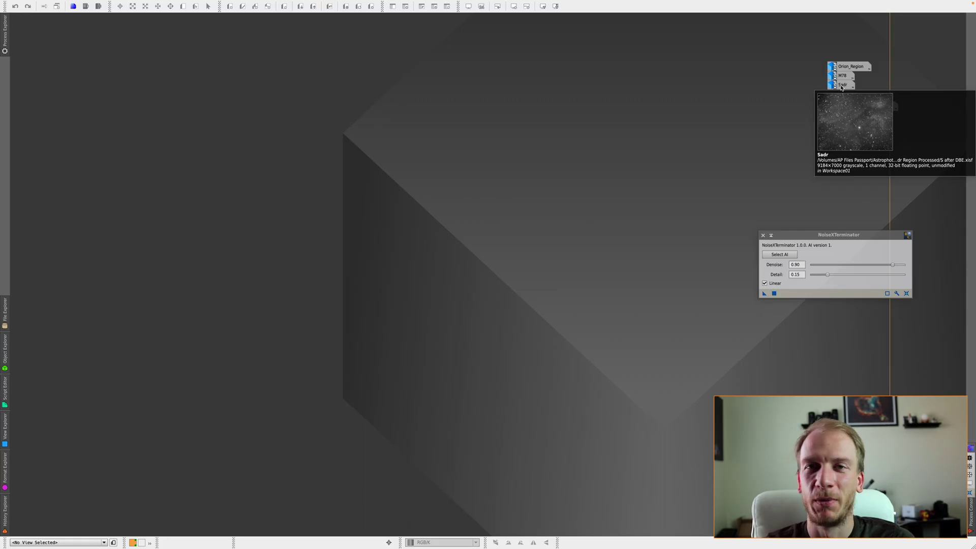
Step: Open Sadr in its own window, position and zoom it, then apply NoiseXTerminator (Denoise 0.90, Detail 0.15)
{"action": "double_click", "coordinate": [842, 84]}
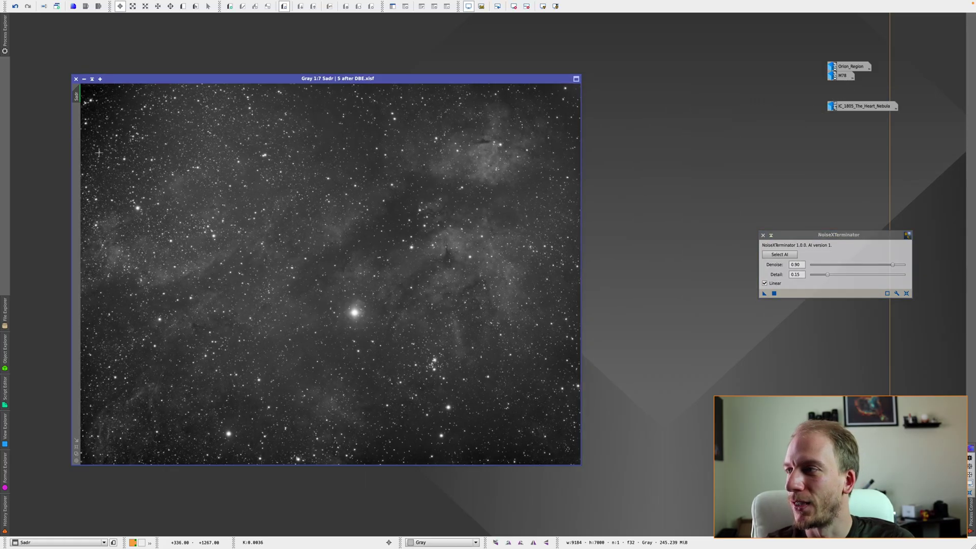
{"action": "scroll", "coordinate": [292, 238], "scroll_direction": "up", "scroll_amount": 1}
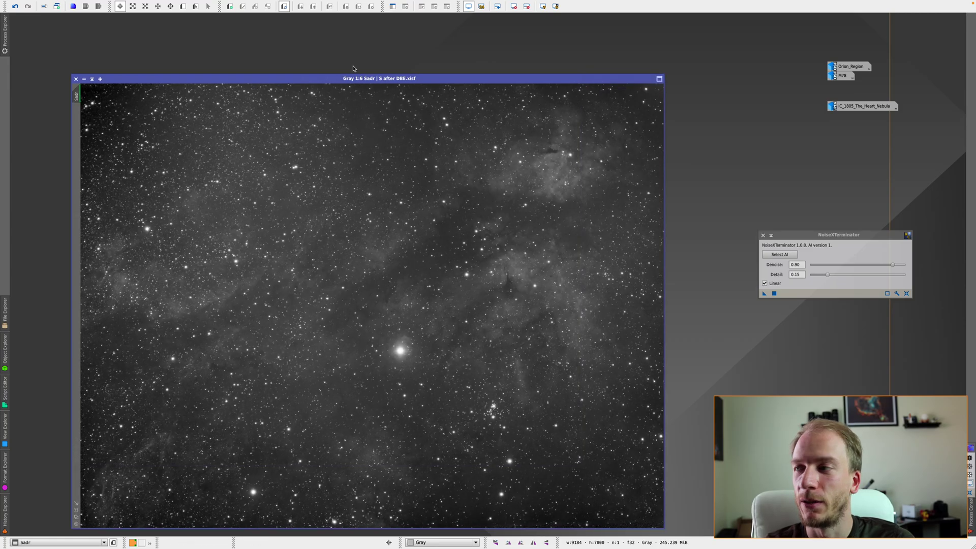
{"action": "left_click_drag", "start_coordinate": [343, 76], "coordinate": [290, 23]}
{"action": "left_click_drag", "start_coordinate": [290, 23], "coordinate": [285, 23]}
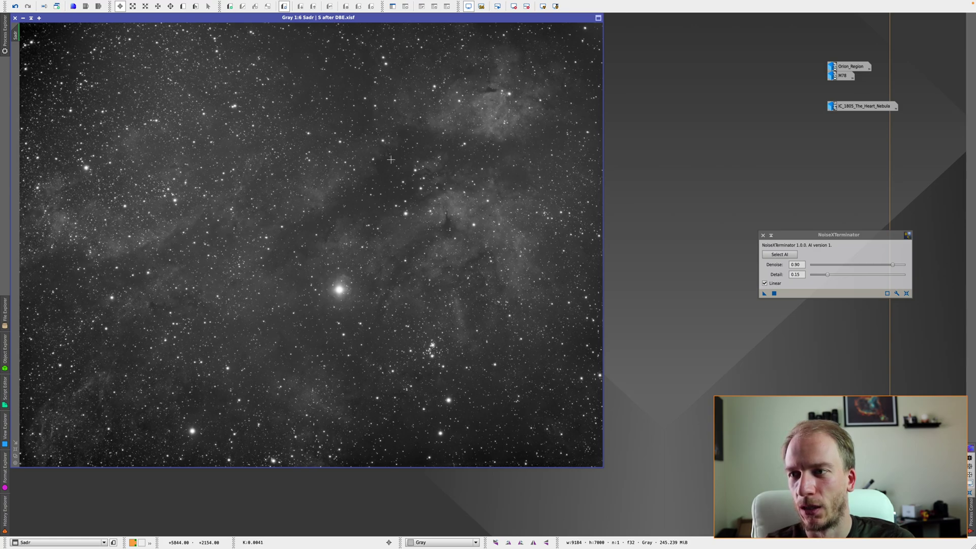
{"action": "scroll", "coordinate": [488, 132], "scroll_direction": "up", "scroll_amount": 1}
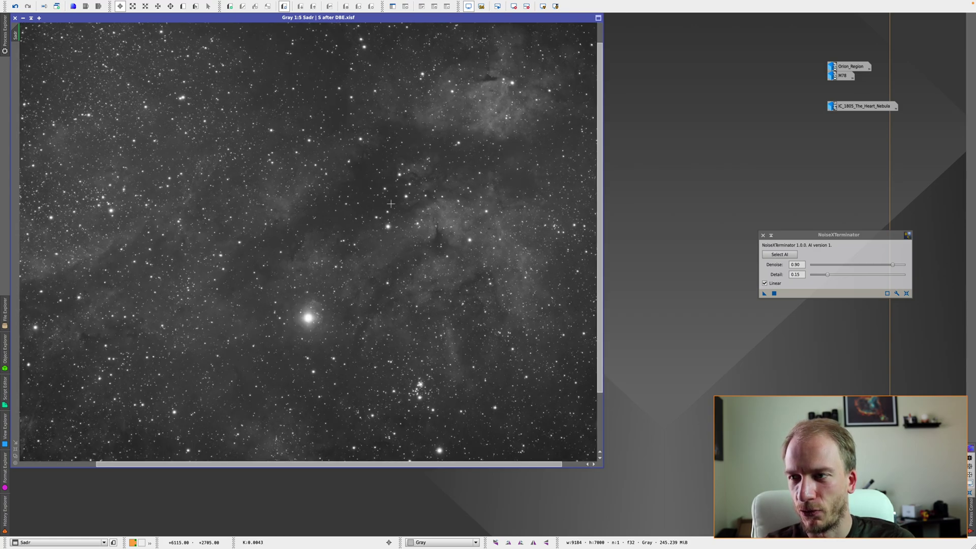
{"action": "scroll", "coordinate": [565, 263], "scroll_direction": "up", "scroll_amount": 1}
{"action": "scroll", "coordinate": [488, 203], "scroll_direction": "up", "scroll_amount": 3}
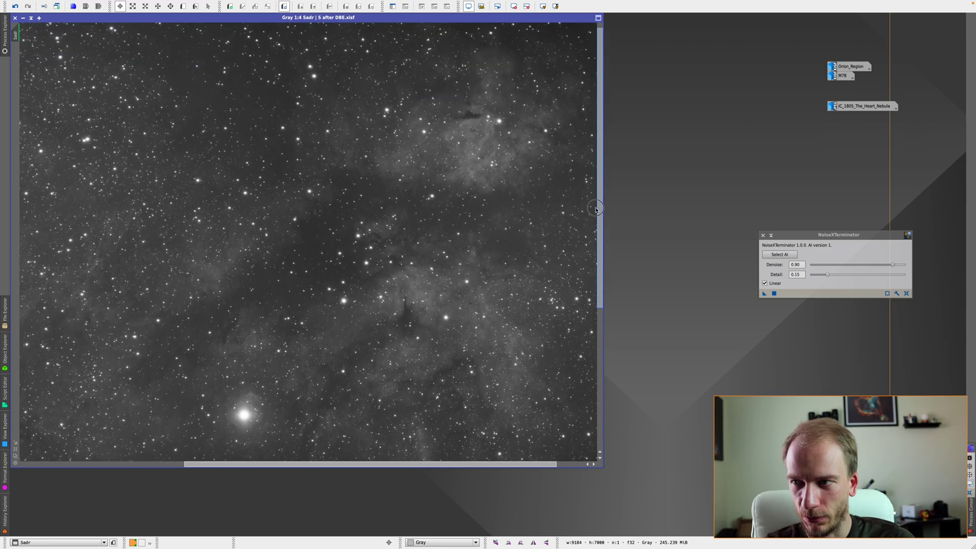
{"action": "scroll", "coordinate": [489, 224], "scroll_direction": "up", "scroll_amount": 4}
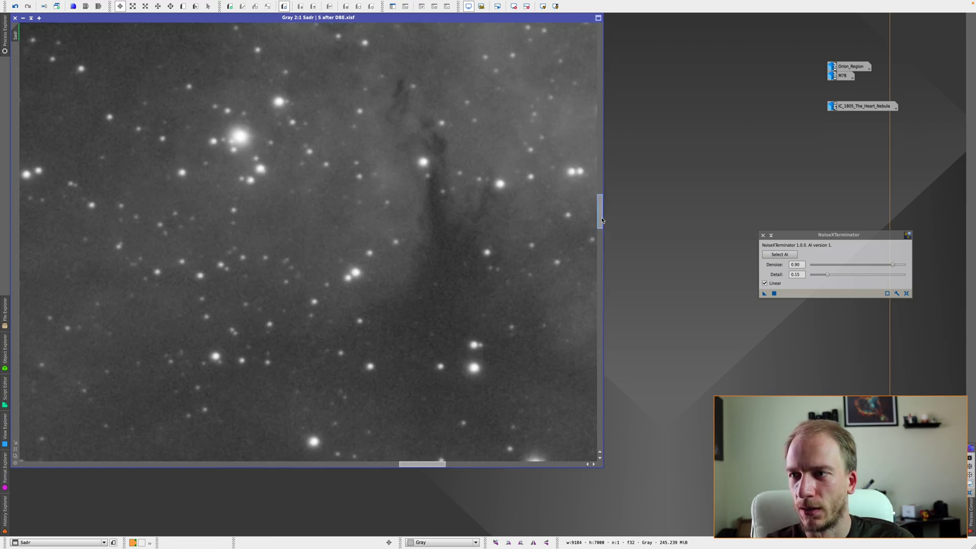
{"action": "scroll", "coordinate": [554, 246], "scroll_direction": "up", "scroll_amount": 6}
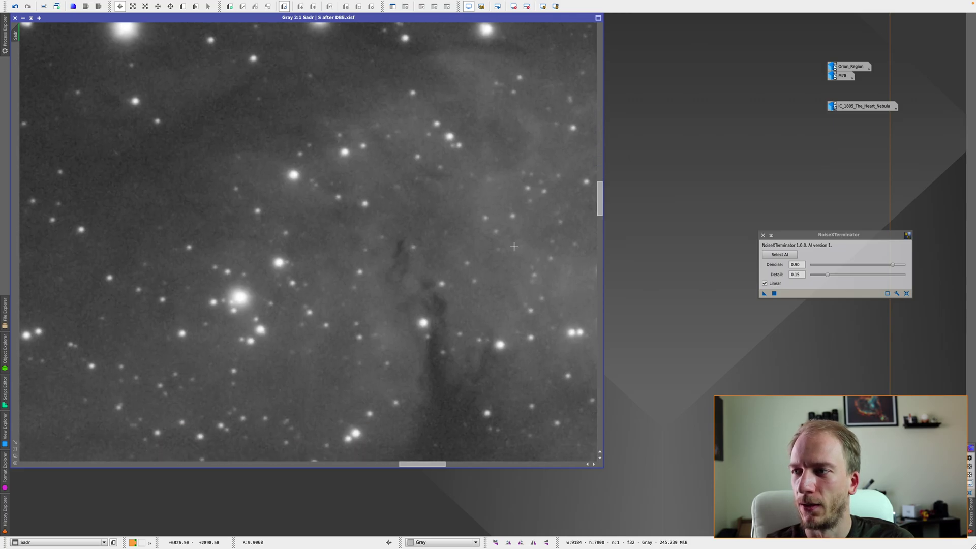
{"action": "scroll", "coordinate": [514, 246], "scroll_direction": "down", "scroll_amount": 1}
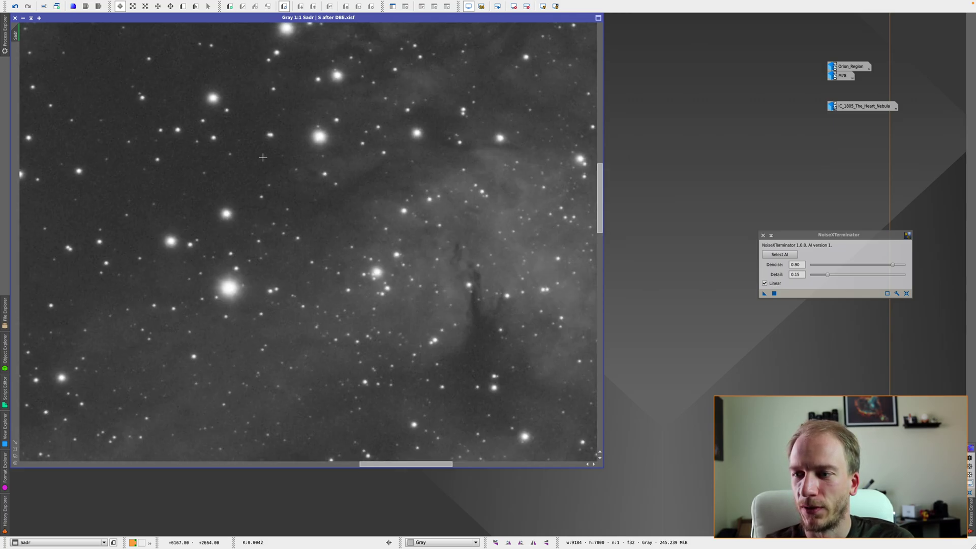
{"action": "left_click_drag", "start_coordinate": [424, 466], "coordinate": [433, 467]}
{"action": "left_click", "coordinate": [764, 294]}
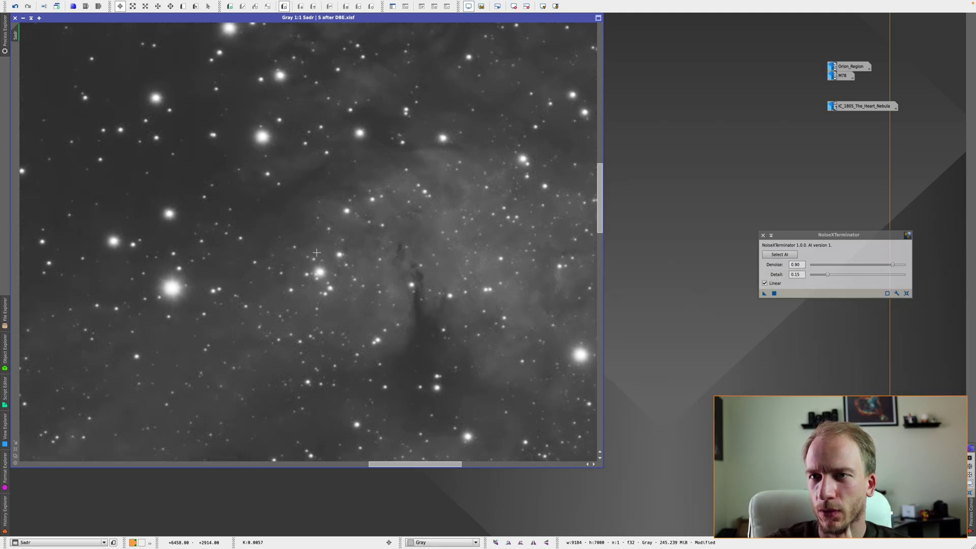
Step: Undo and redo NoiseXTerminator on Sadr twice to compare original and denoised noise
{"action": "scroll", "coordinate": [416, 286], "scroll_direction": "up", "scroll_amount": 2}
{"action": "scroll", "coordinate": [416, 287], "scroll_direction": "down", "scroll_amount": 1}
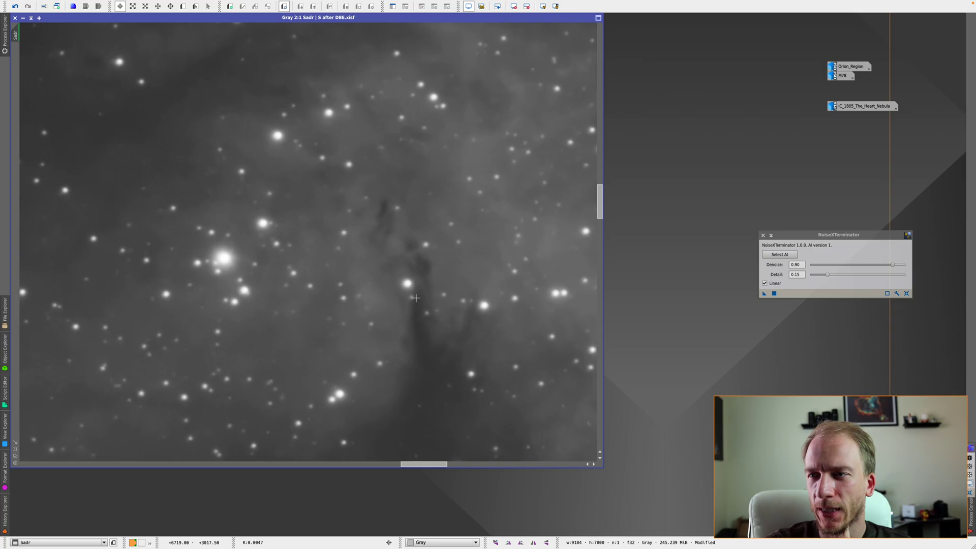
{"action": "scroll", "coordinate": [534, 203], "scroll_direction": "down", "scroll_amount": 3}
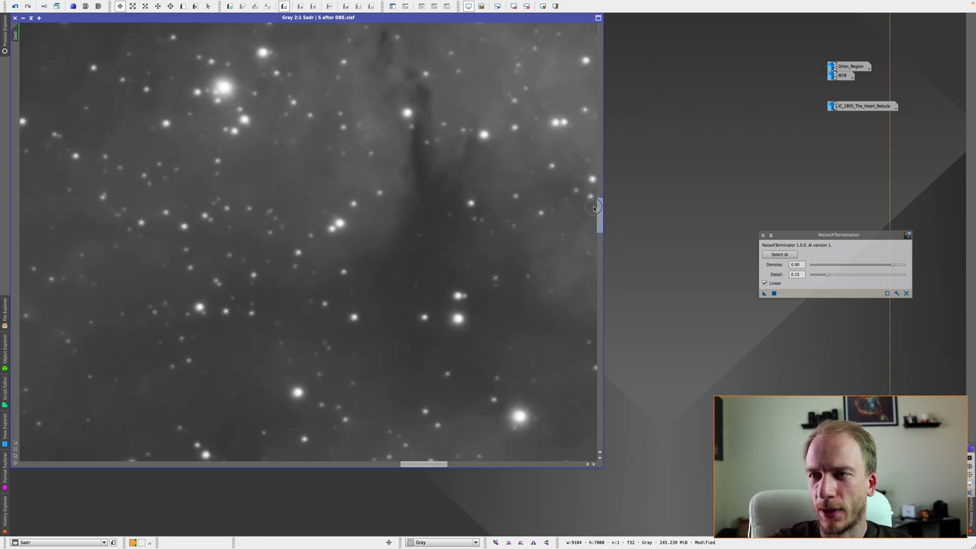
{"action": "scroll", "coordinate": [510, 208], "scroll_direction": "up", "scroll_amount": 1}
{"action": "right_click", "coordinate": [511, 209]}
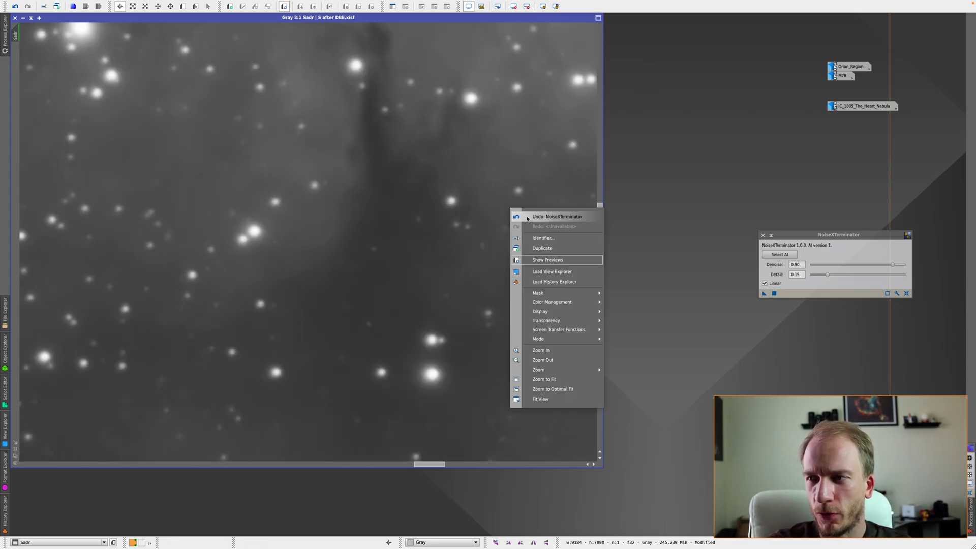
{"action": "left_click", "coordinate": [527, 218]}
{"action": "right_click", "coordinate": [520, 225]}
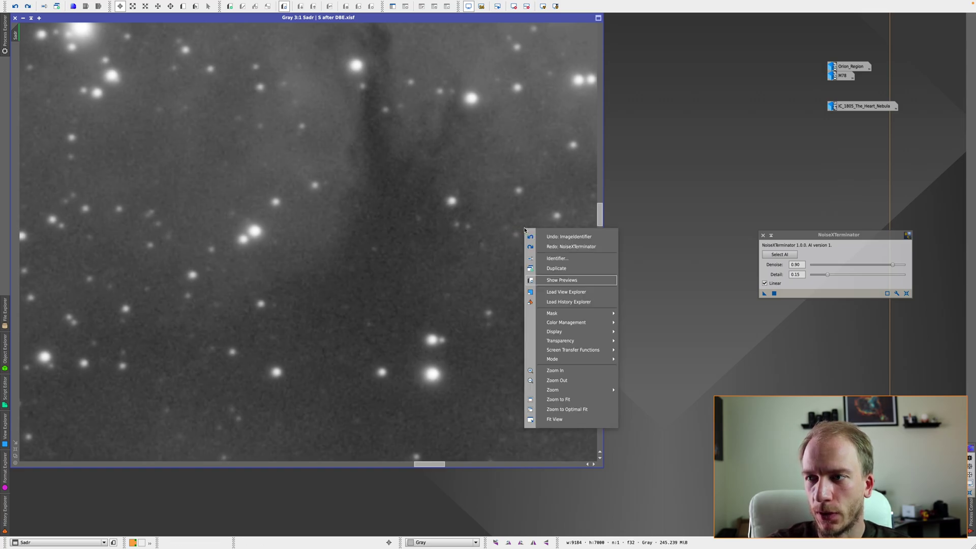
{"action": "left_click", "coordinate": [534, 247]}
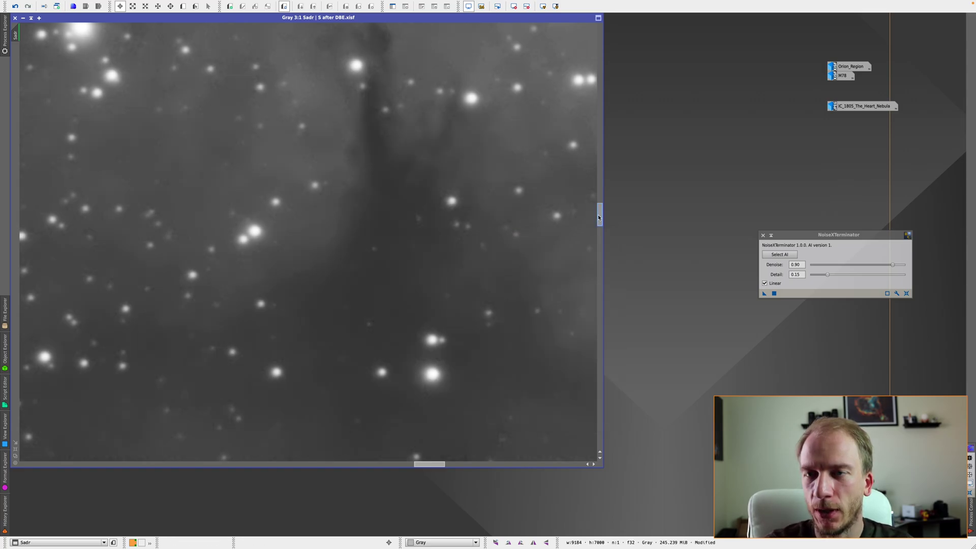
{"action": "scroll", "coordinate": [559, 280], "scroll_direction": "up", "scroll_amount": 10}
{"action": "left_click_drag", "start_coordinate": [426, 464], "coordinate": [393, 464]}
{"action": "right_click", "coordinate": [470, 340]}
{"action": "left_click", "coordinate": [470, 343]}
{"action": "right_click", "coordinate": [490, 329]}
{"action": "left_click", "coordinate": [509, 346]}
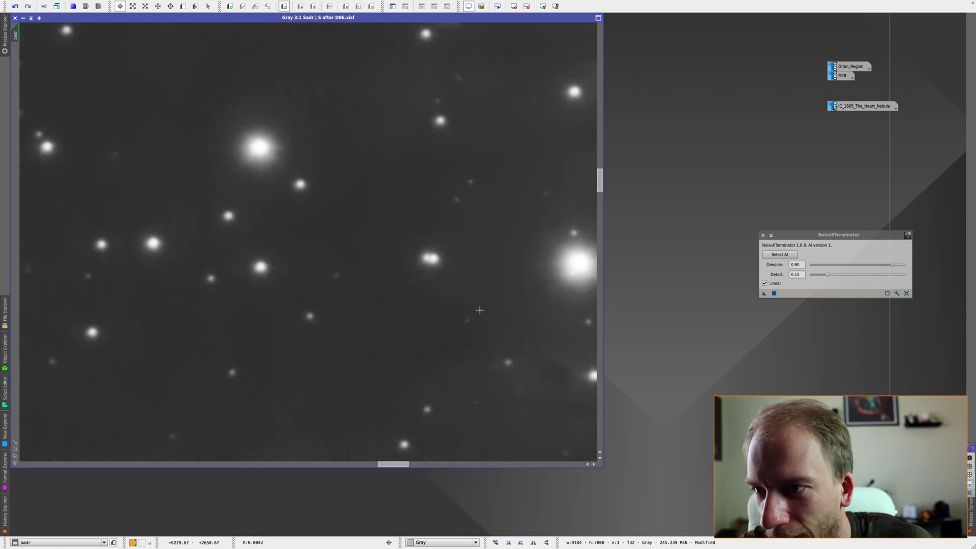
Step: Pan to other regions of Sadr and repeat the before/after undo-redo comparison
{"action": "scroll", "coordinate": [480, 310], "scroll_direction": "down", "scroll_amount": 2}
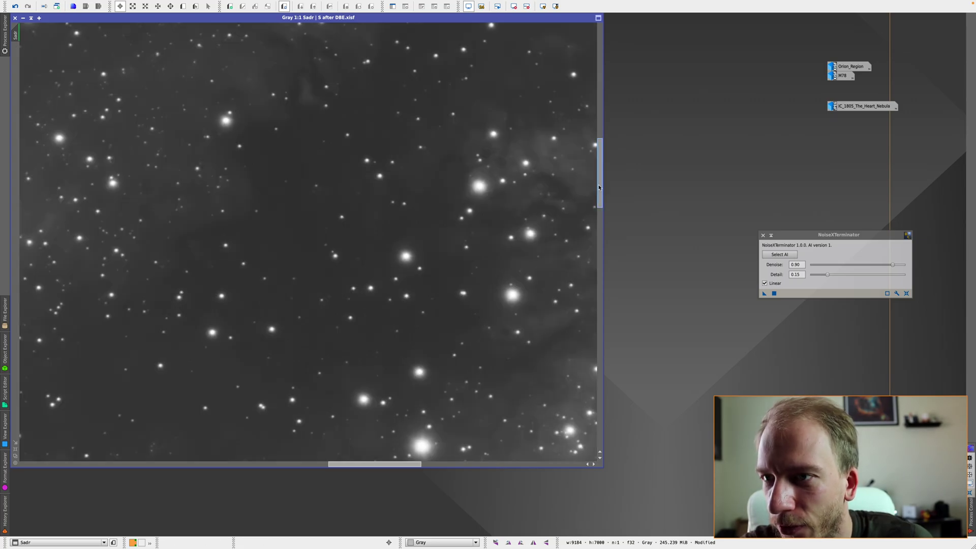
{"action": "left_click_drag", "start_coordinate": [599, 187], "coordinate": [600, 277]}
{"action": "right_click", "coordinate": [532, 292]}
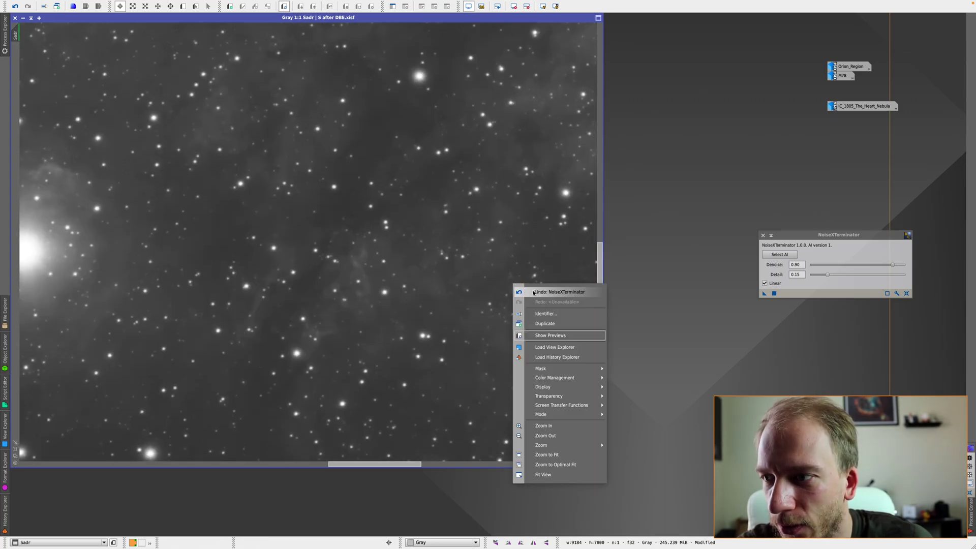
{"action": "left_click", "coordinate": [533, 293]}
{"action": "right_click", "coordinate": [497, 280]}
{"action": "left_click", "coordinate": [528, 300]}
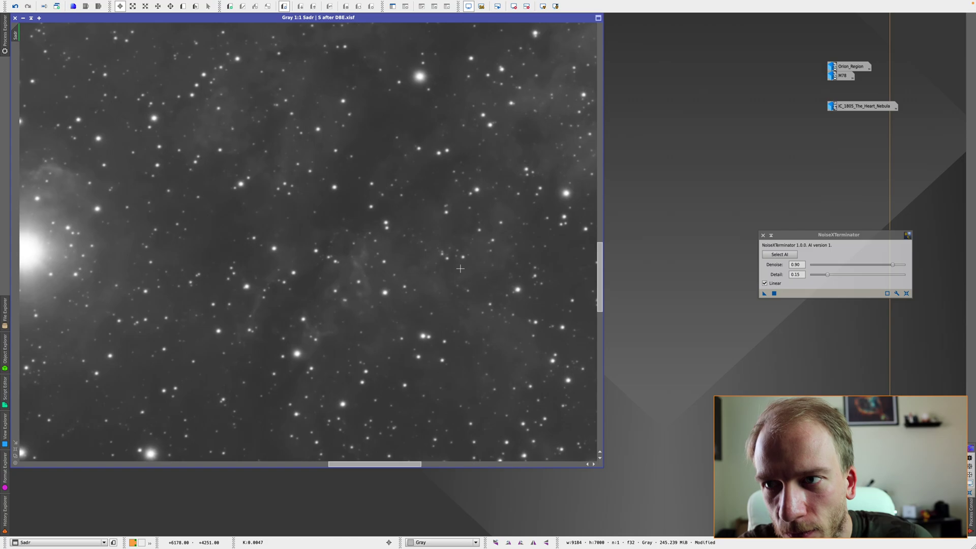
{"action": "scroll", "coordinate": [461, 268], "scroll_direction": "up", "scroll_amount": 1}
{"action": "right_click", "coordinate": [430, 249]}
{"action": "left_click", "coordinate": [446, 256]}
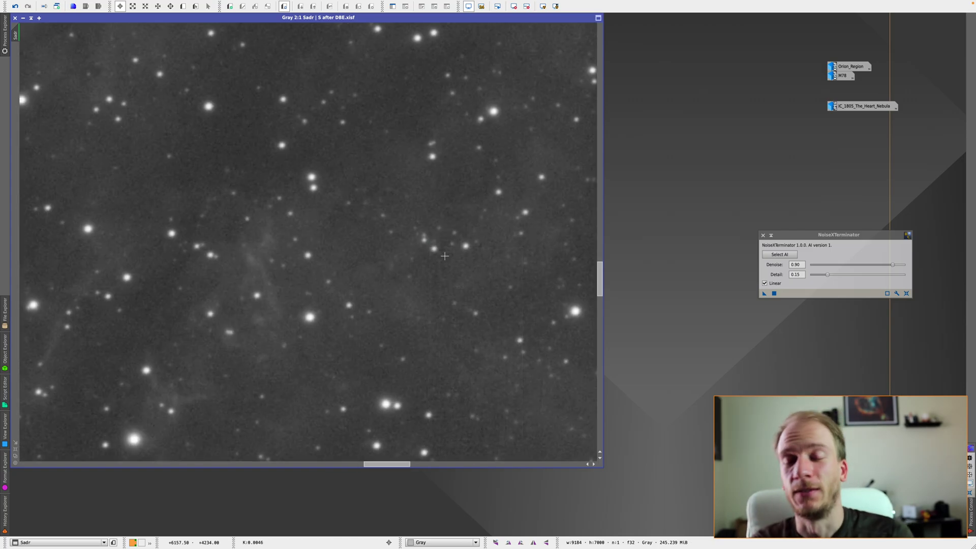
{"action": "right_click", "coordinate": [436, 257]}
{"action": "left_click", "coordinate": [461, 276]}
{"action": "scroll", "coordinate": [404, 300], "scroll_direction": "down", "scroll_amount": 4}
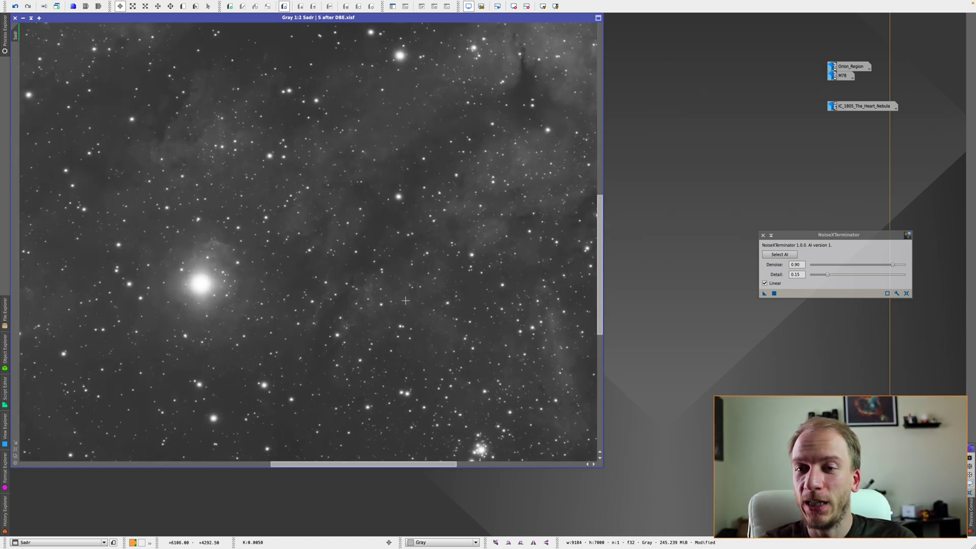
{"action": "scroll", "coordinate": [404, 300], "scroll_direction": "down", "scroll_amount": 2}
{"action": "right_click", "coordinate": [405, 301]}
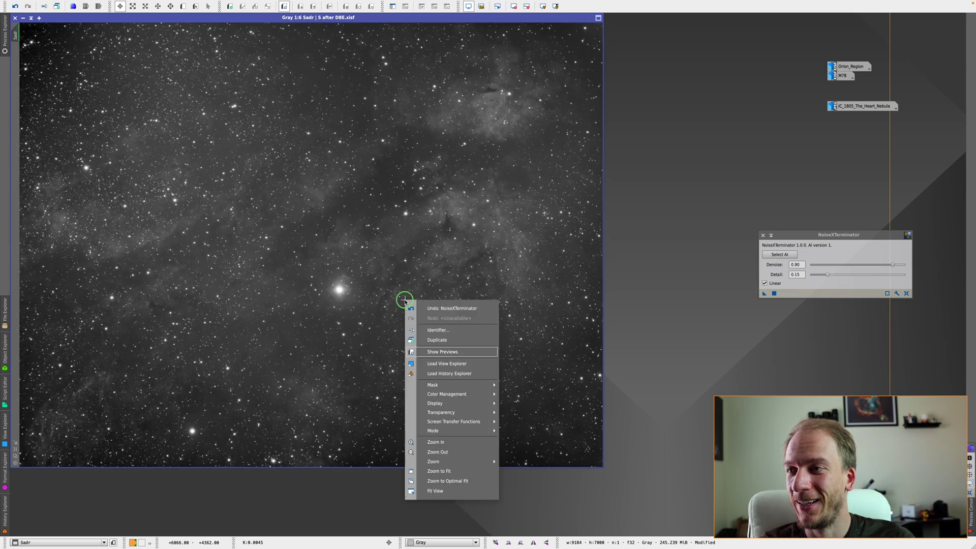
{"action": "left_click", "coordinate": [420, 308]}
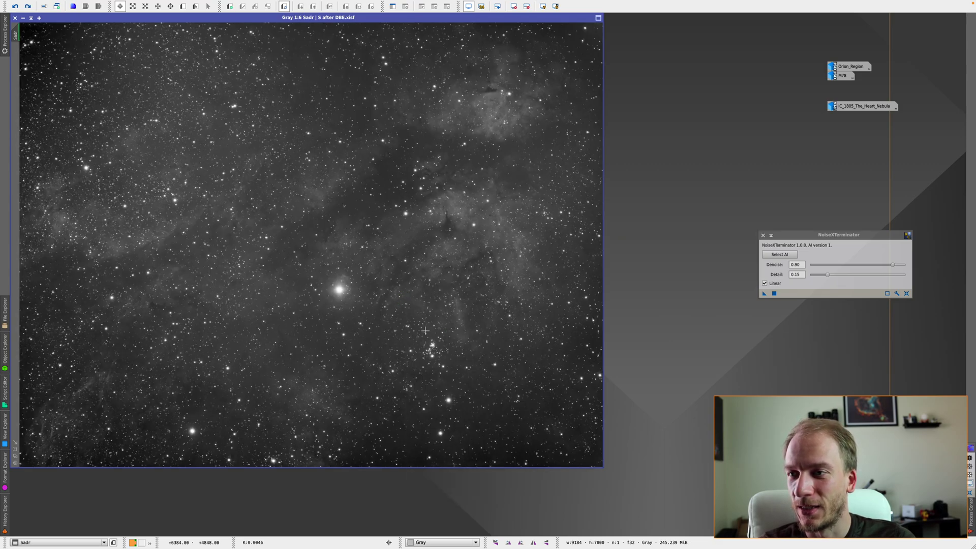
{"action": "right_click", "coordinate": [425, 331]}
{"action": "left_click", "coordinate": [442, 344]}
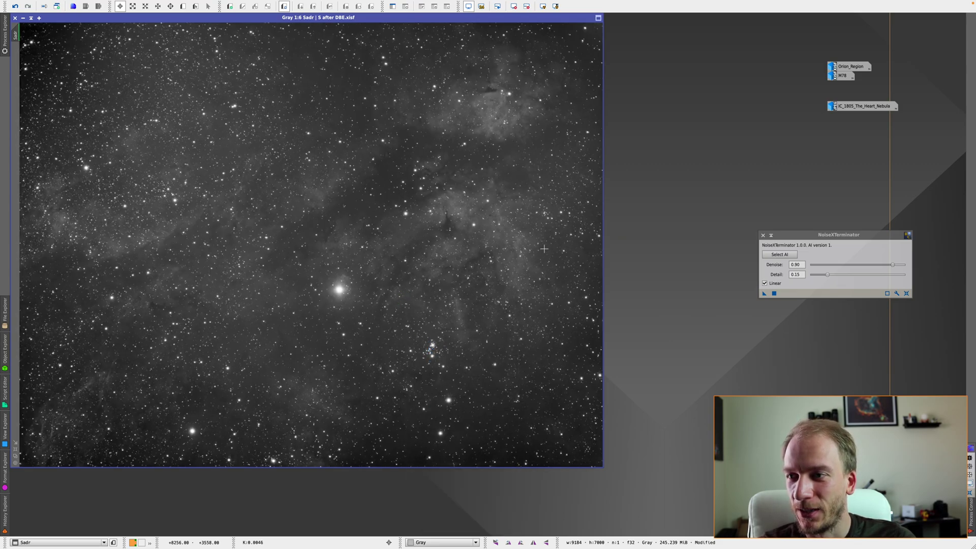
Step: Zoom out for a final whole-image comparison, leaving the NoiseXTerminator result applied
{"action": "scroll", "coordinate": [544, 249], "scroll_direction": "up", "scroll_amount": 3}
{"action": "scroll", "coordinate": [278, 222], "scroll_direction": "up", "scroll_amount": 2}
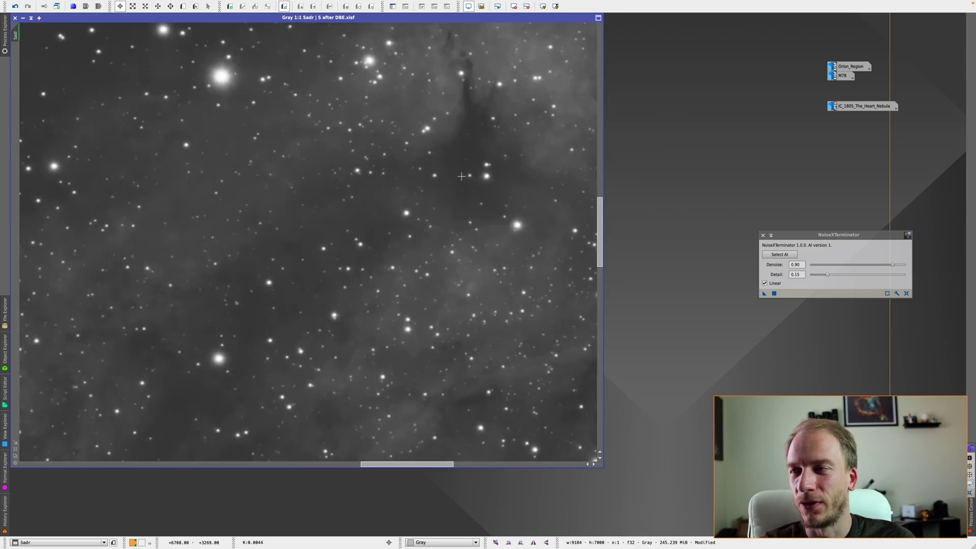
{"action": "scroll", "coordinate": [499, 173], "scroll_direction": "up", "scroll_amount": 1}
{"action": "scroll", "coordinate": [498, 173], "scroll_direction": "down", "scroll_amount": 1}
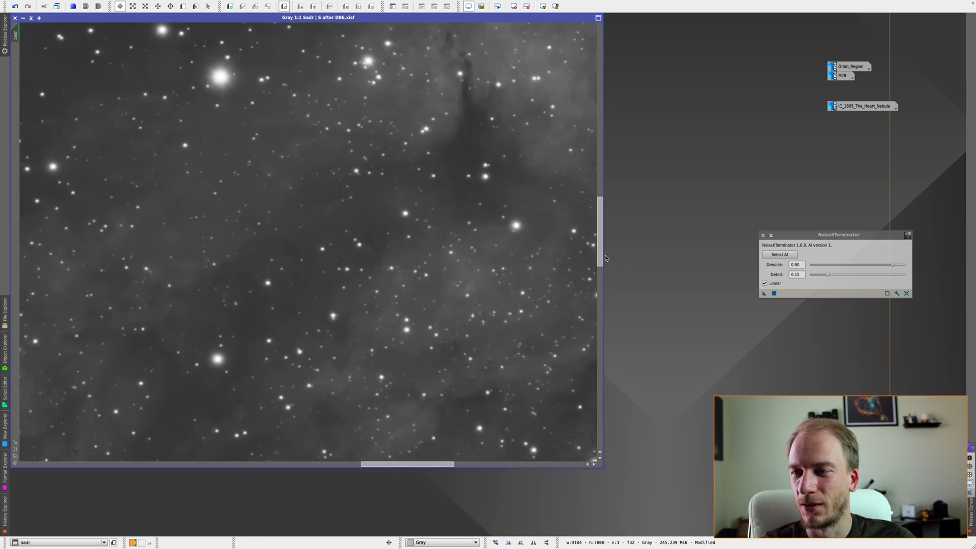
{"action": "left_click_drag", "start_coordinate": [599, 251], "coordinate": [599, 226]}
{"action": "right_click", "coordinate": [491, 227]}
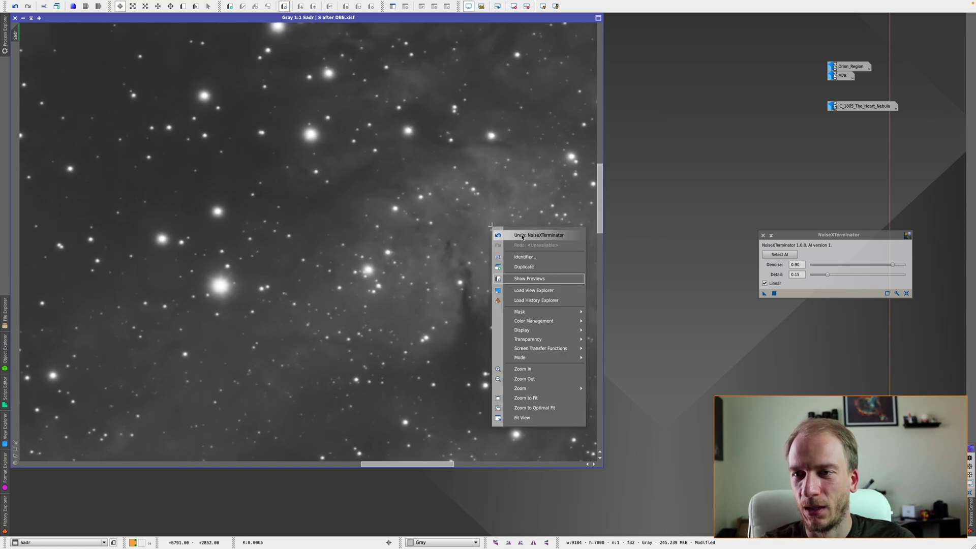
{"action": "left_click", "coordinate": [536, 235]}
{"action": "right_click", "coordinate": [531, 226]}
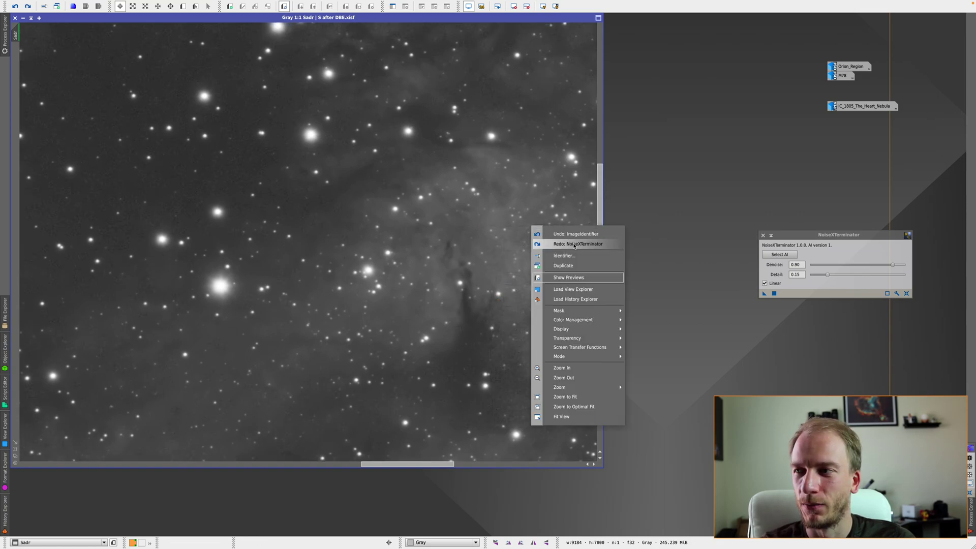
{"action": "left_click", "coordinate": [574, 244]}
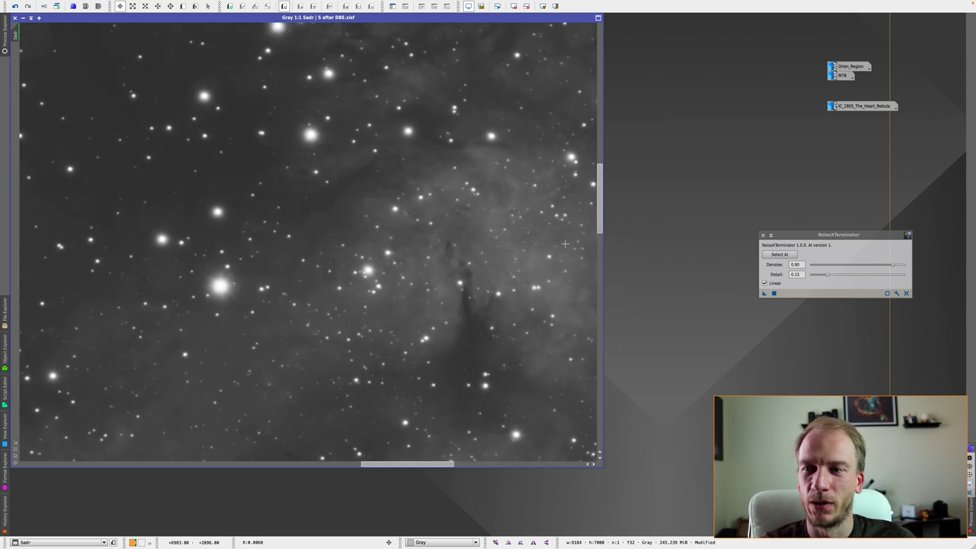
{"action": "right_click", "coordinate": [542, 225]}
{"action": "right_click", "coordinate": [503, 212]}
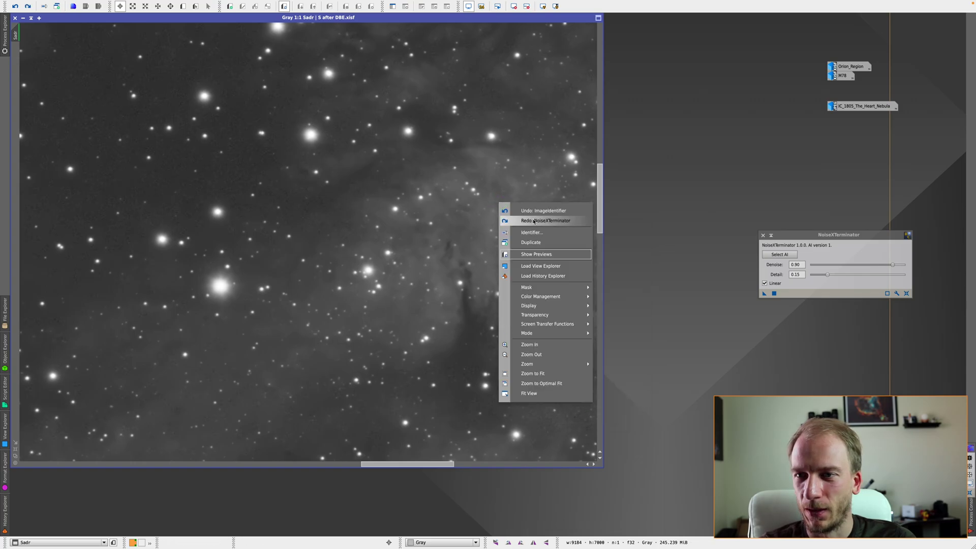
{"action": "left_click", "coordinate": [534, 221]}
{"action": "scroll", "coordinate": [385, 195], "scroll_direction": "down", "scroll_amount": 5}
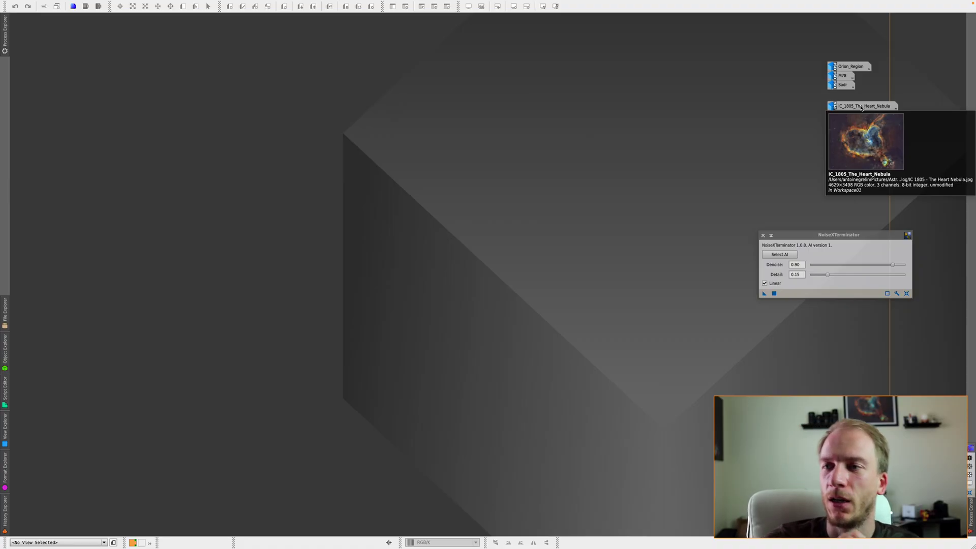
Step: Open the IC_1805_The_Heart_Nebula image in its own window
{"action": "double_click", "coordinate": [862, 107]}
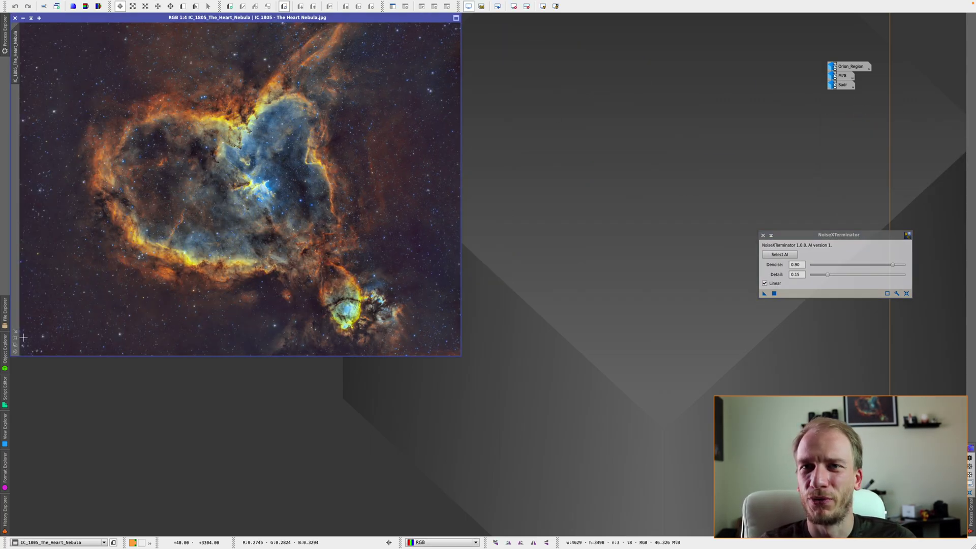
Step: Uncheck Linear in NoiseXTerminator for the stretched Heart Nebula image, keeping Denoise 0.90 and Detail 0.15
{"action": "scroll", "coordinate": [387, 221], "scroll_direction": "up", "scroll_amount": 5}
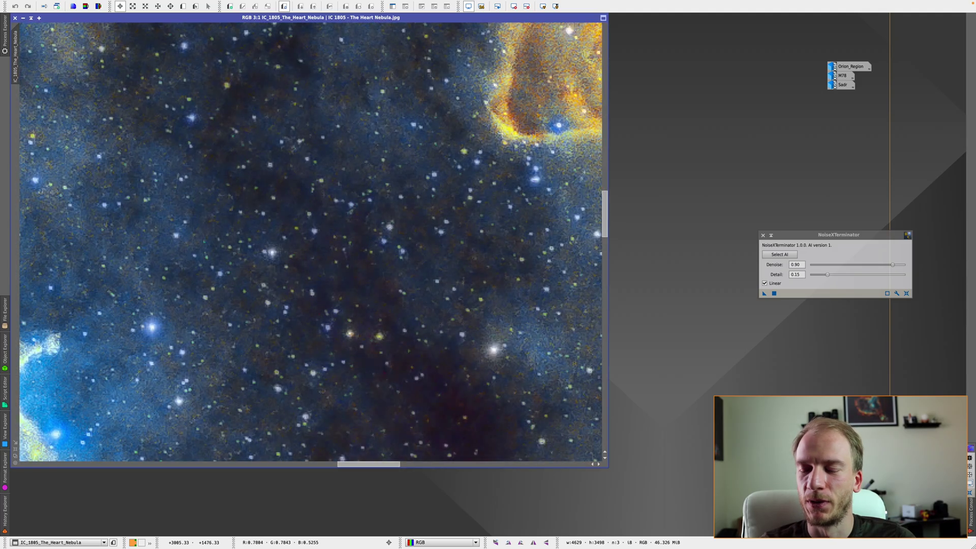
{"action": "scroll", "coordinate": [225, 250], "scroll_direction": "down", "scroll_amount": 2}
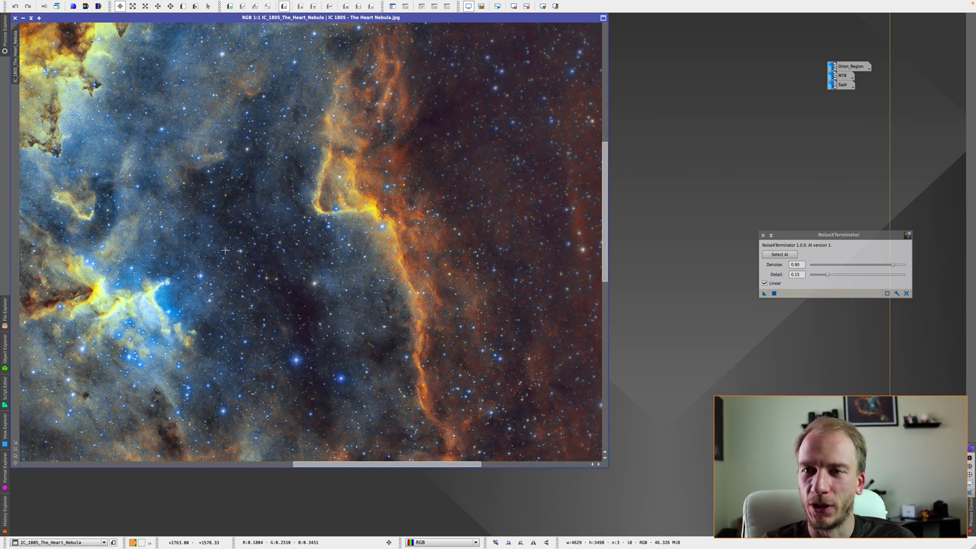
{"action": "scroll", "coordinate": [225, 250], "scroll_direction": "down", "scroll_amount": 2}
{"action": "scroll", "coordinate": [224, 250], "scroll_direction": "down", "scroll_amount": 4}
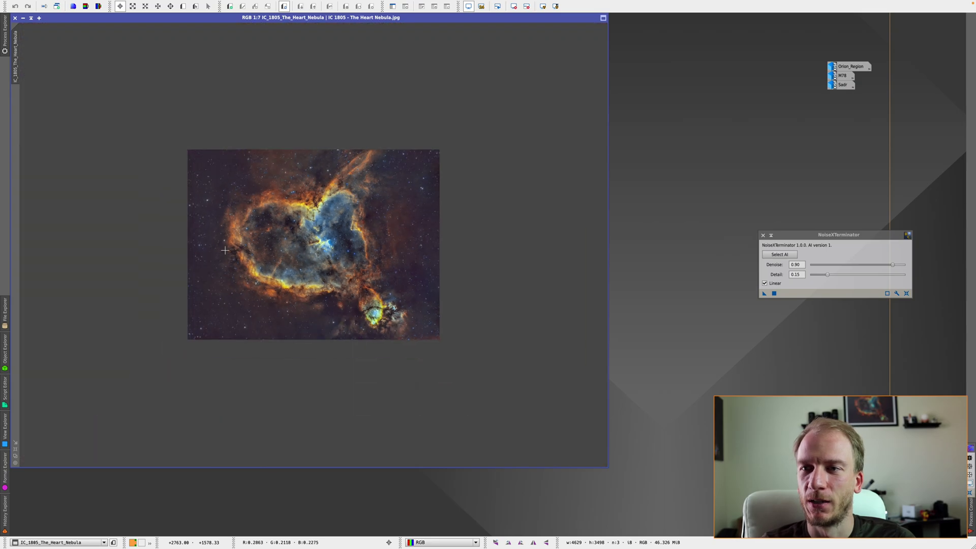
{"action": "scroll", "coordinate": [314, 245], "scroll_direction": "up", "scroll_amount": 6}
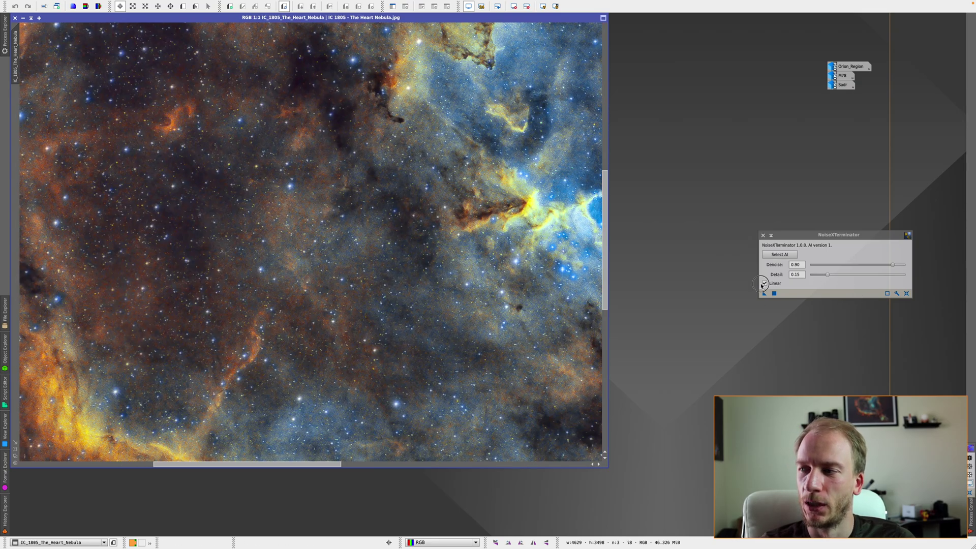
{"action": "left_click", "coordinate": [764, 283]}
{"action": "scroll", "coordinate": [379, 202], "scroll_direction": "down", "scroll_amount": 1}
{"action": "scroll", "coordinate": [379, 203], "scroll_direction": "down", "scroll_amount": 2}
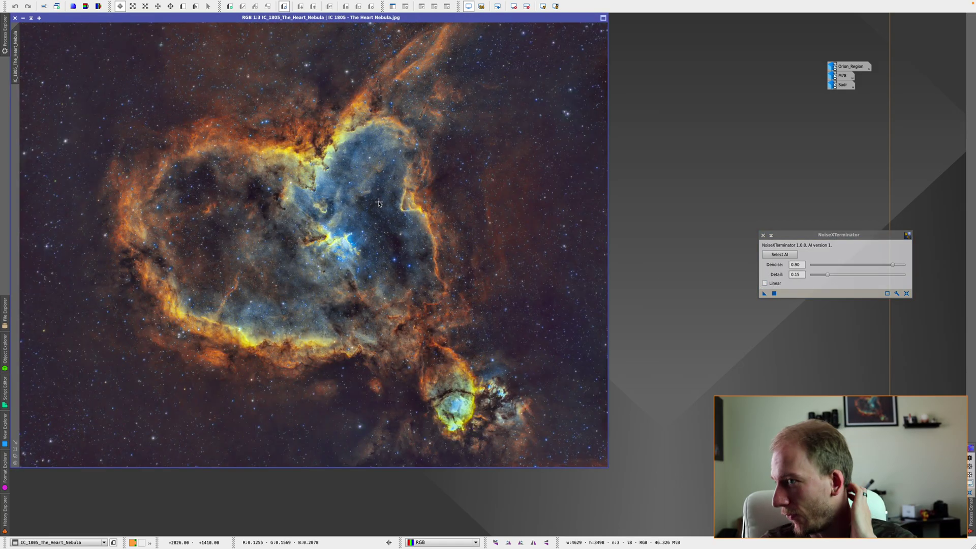
{"action": "scroll", "coordinate": [407, 180], "scroll_direction": "up", "scroll_amount": 1}
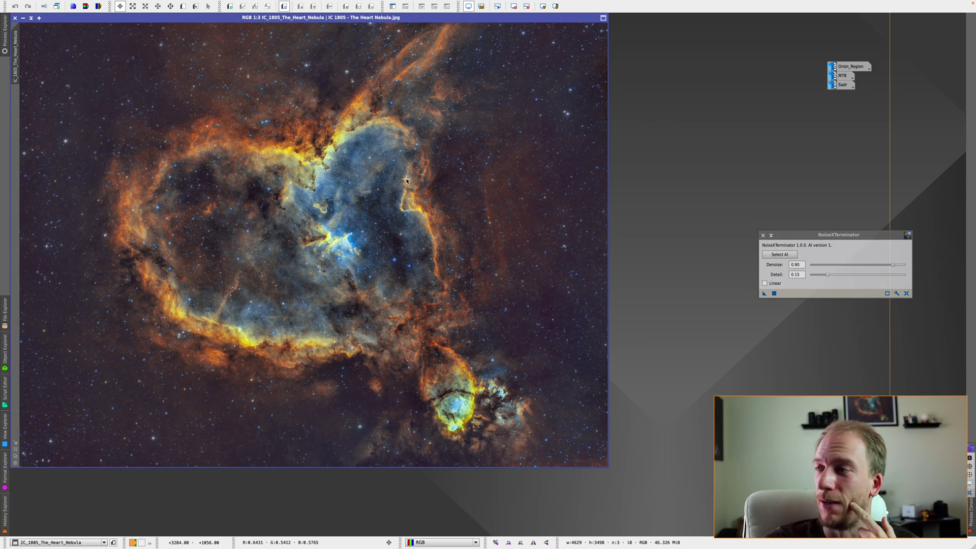
{"action": "mouse_move", "coordinate": [847, 66]}
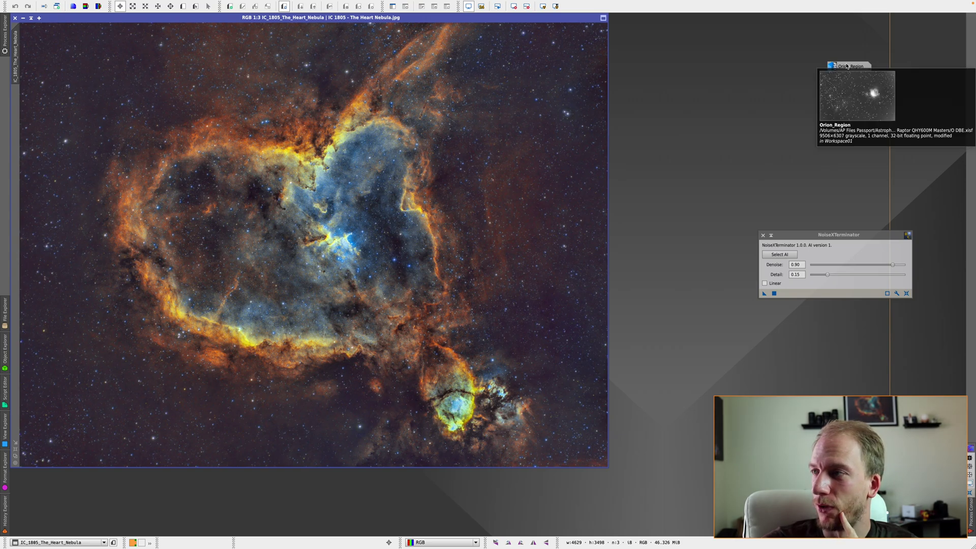
{"action": "mouse_move", "coordinate": [835, 85]}
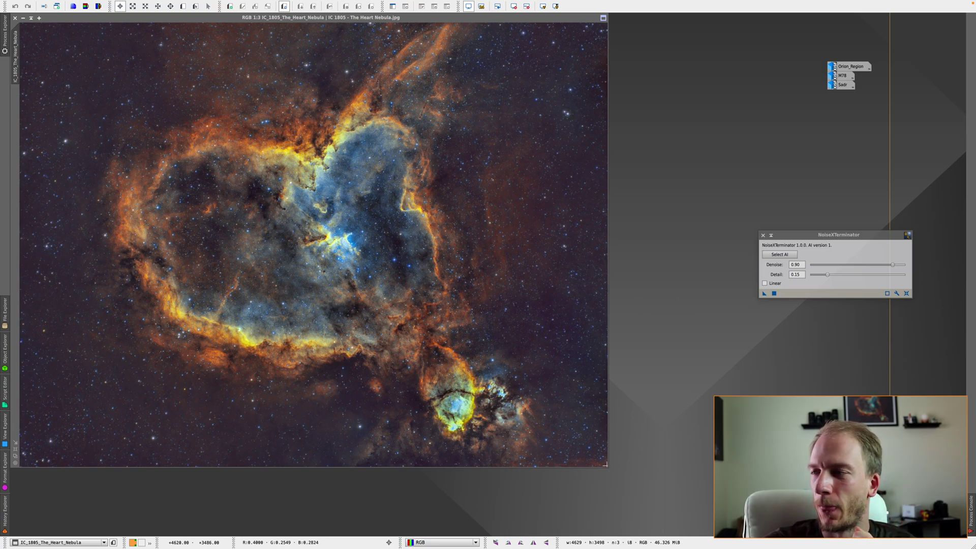
Step: Apply NoiseXTerminator to the Heart Nebula image and toggle undo/redo to compare
{"action": "left_click_drag", "start_coordinate": [764, 294], "coordinate": [497, 247]}
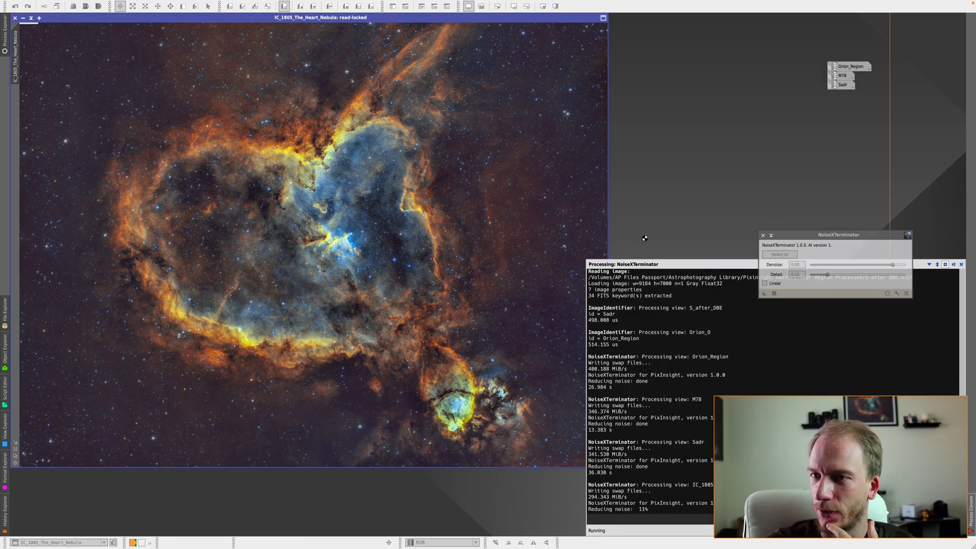
{"action": "scroll", "coordinate": [399, 228], "scroll_direction": "up", "scroll_amount": 3}
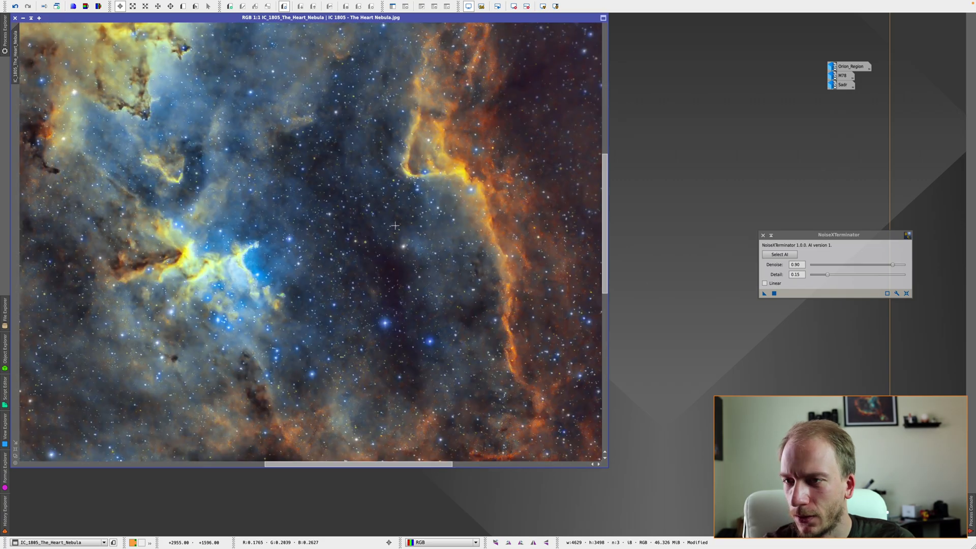
{"action": "right_click", "coordinate": [410, 233]}
{"action": "left_click", "coordinate": [419, 234]}
{"action": "scroll", "coordinate": [486, 208], "scroll_direction": "up", "scroll_amount": 1}
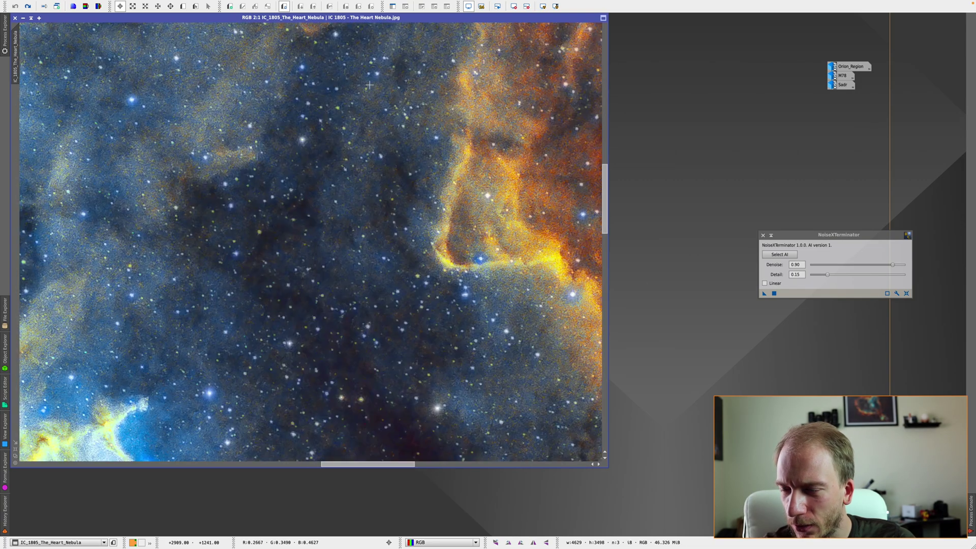
{"action": "right_click", "coordinate": [485, 208]}
{"action": "left_click", "coordinate": [486, 211]}
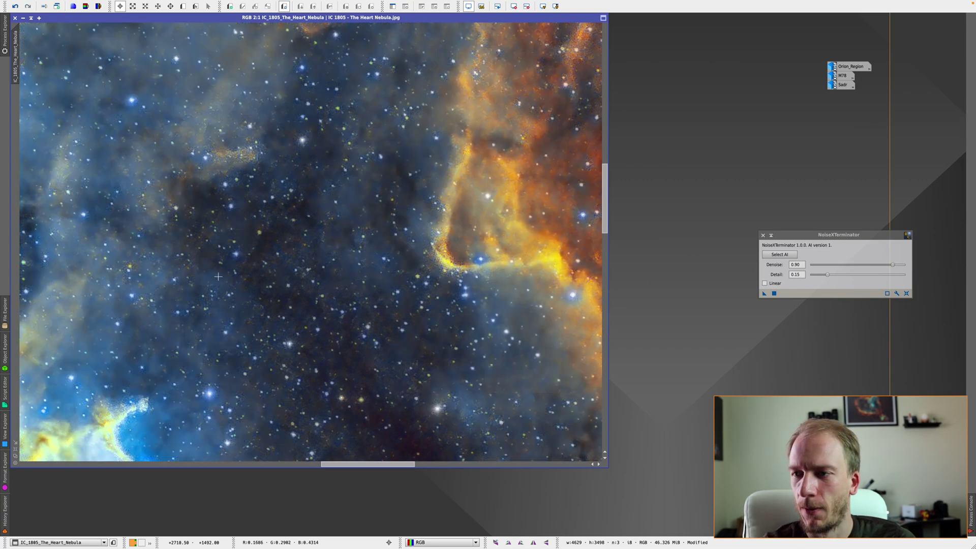
Step: Compare the original and denoised Heart Nebula in another region, keeping the denoise applied
{"action": "right_click", "coordinate": [261, 335]}
{"action": "left_click", "coordinate": [272, 344]}
{"action": "right_click", "coordinate": [275, 340]}
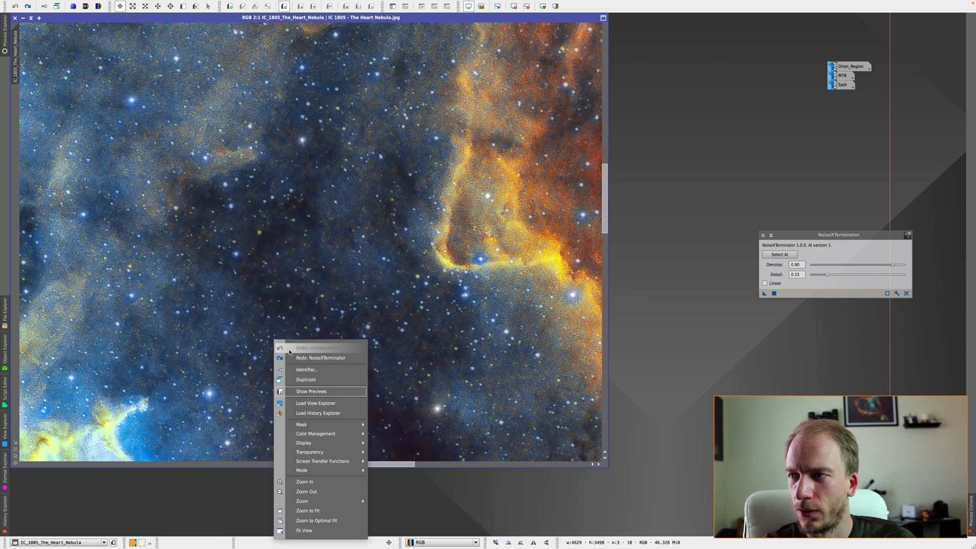
{"action": "left_click", "coordinate": [295, 358]}
{"action": "scroll", "coordinate": [237, 297], "scroll_direction": "down", "scroll_amount": 1}
{"action": "left_click_drag", "start_coordinate": [322, 464], "coordinate": [257, 466]}
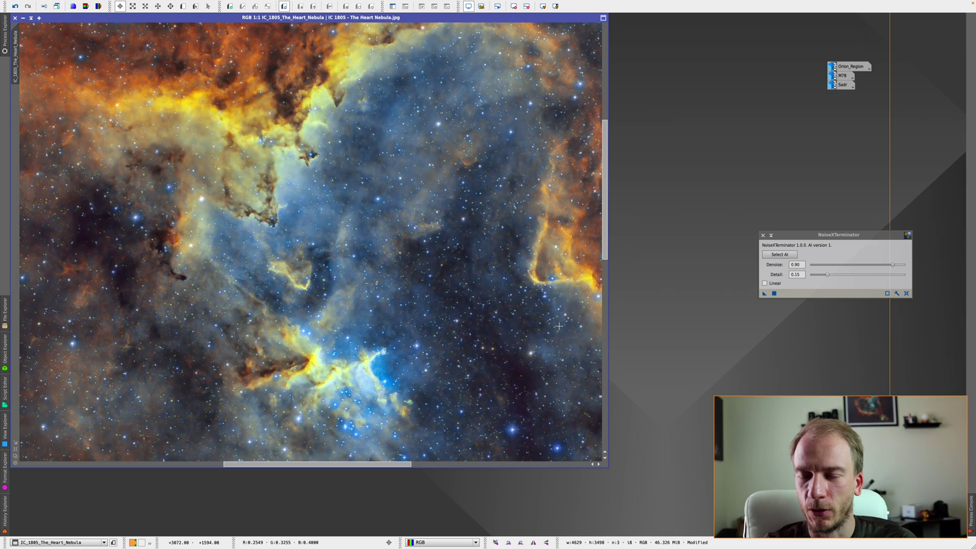
{"action": "right_click", "coordinate": [549, 416]}
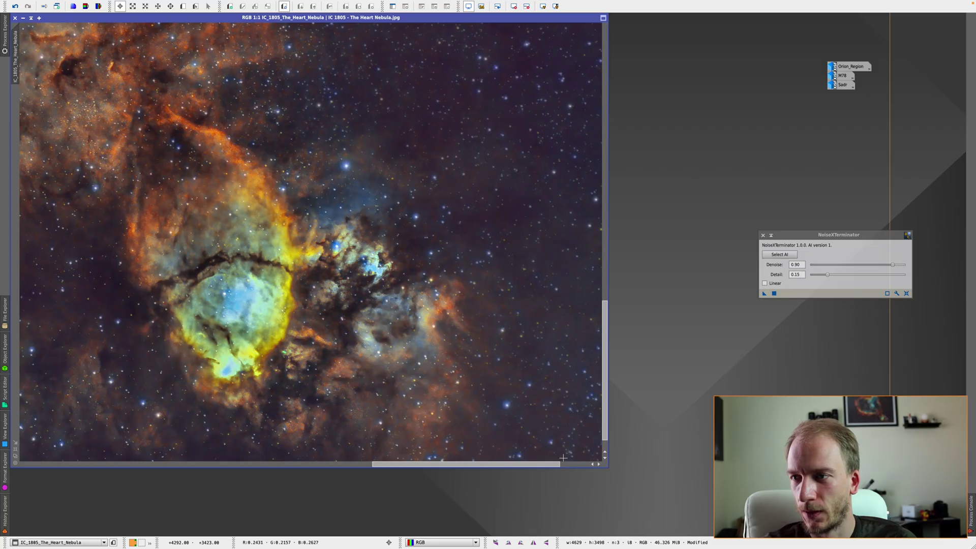
{"action": "left_click_drag", "start_coordinate": [558, 463], "coordinate": [533, 464]}
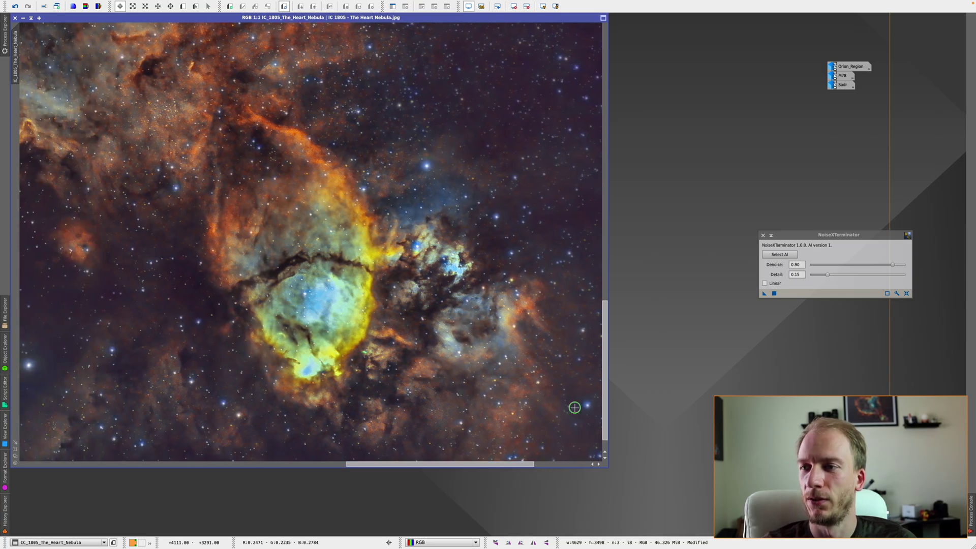
{"action": "right_click", "coordinate": [576, 208]}
{"action": "left_click", "coordinate": [620, 217]}
{"action": "right_click", "coordinate": [590, 58]}
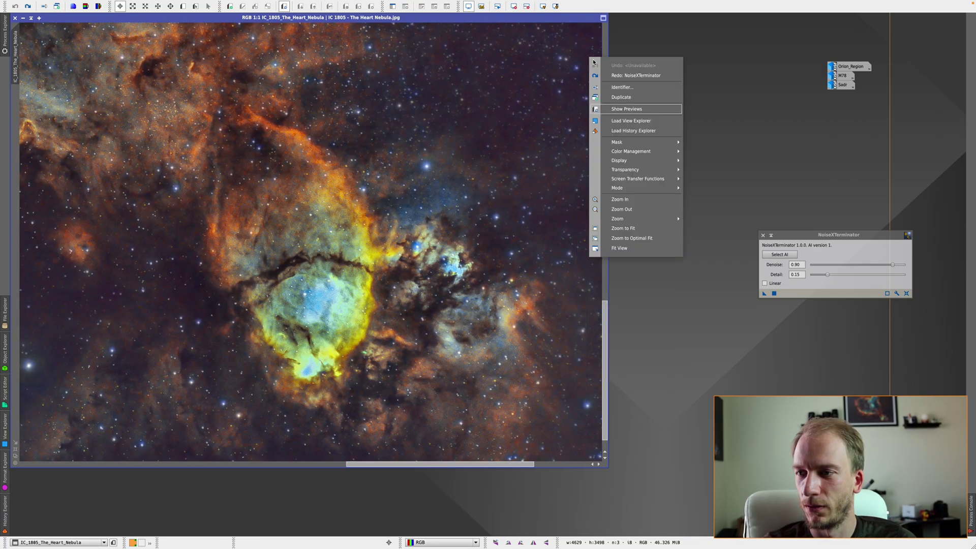
{"action": "left_click", "coordinate": [612, 75]}
{"action": "right_click", "coordinate": [593, 89]}
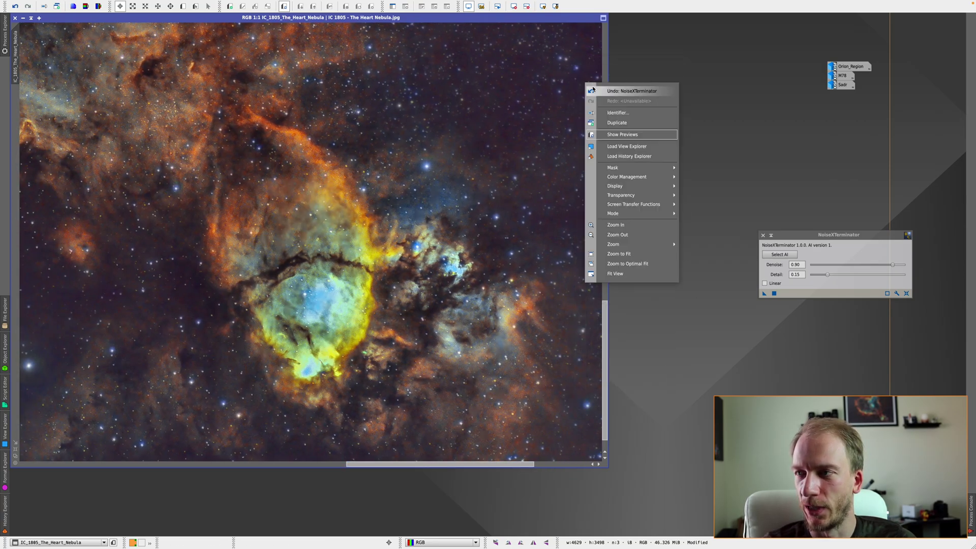
{"action": "left_click", "coordinate": [598, 90]}
{"action": "right_click", "coordinate": [579, 89]}
{"action": "left_click", "coordinate": [610, 104]}
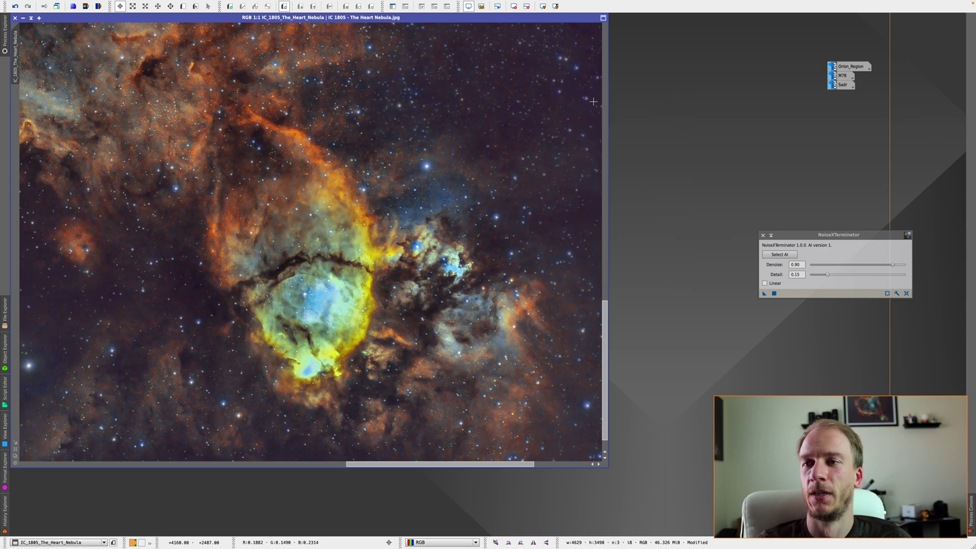
{"action": "scroll", "coordinate": [379, 116], "scroll_direction": "down", "scroll_amount": 5}
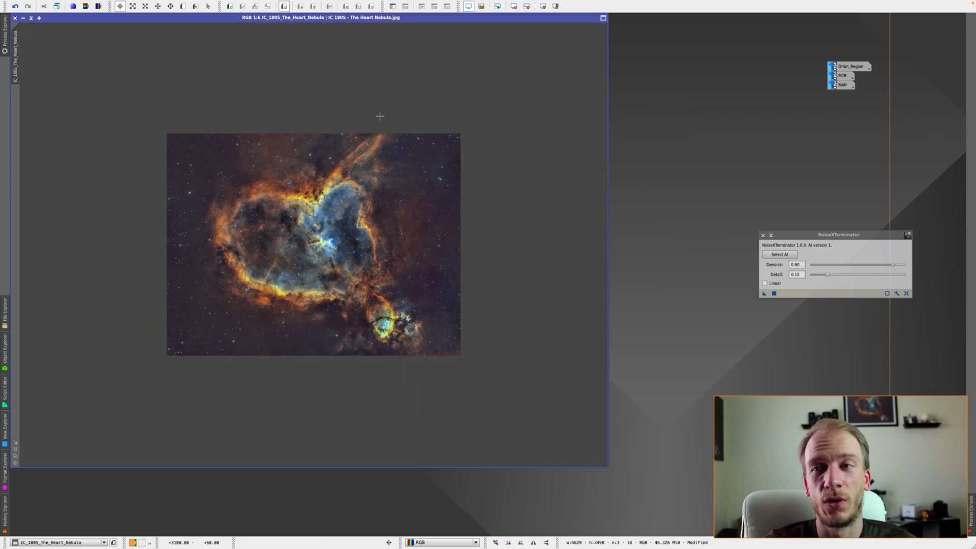
{"action": "scroll", "coordinate": [72, 75], "scroll_direction": "up", "scroll_amount": 2}
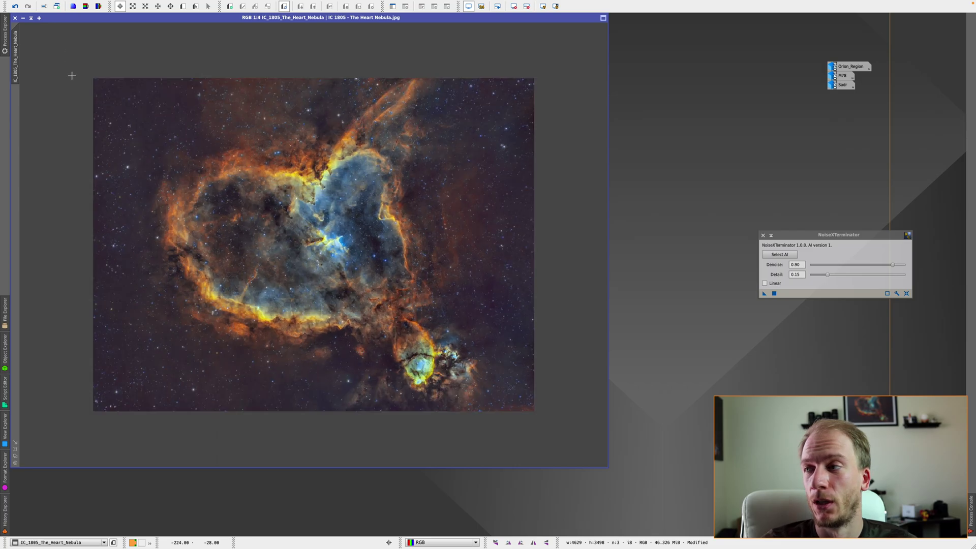
{"action": "scroll", "coordinate": [77, 80], "scroll_direction": "up", "scroll_amount": 1}
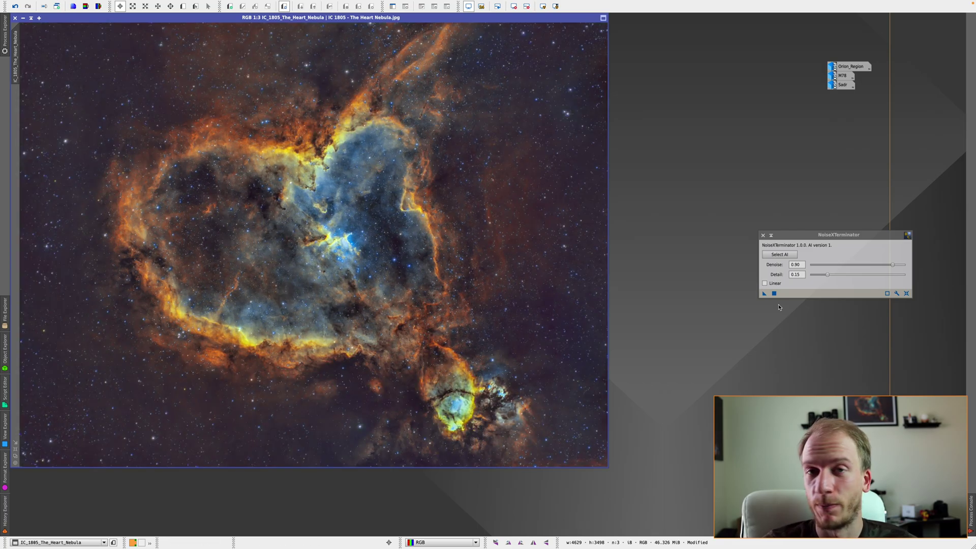